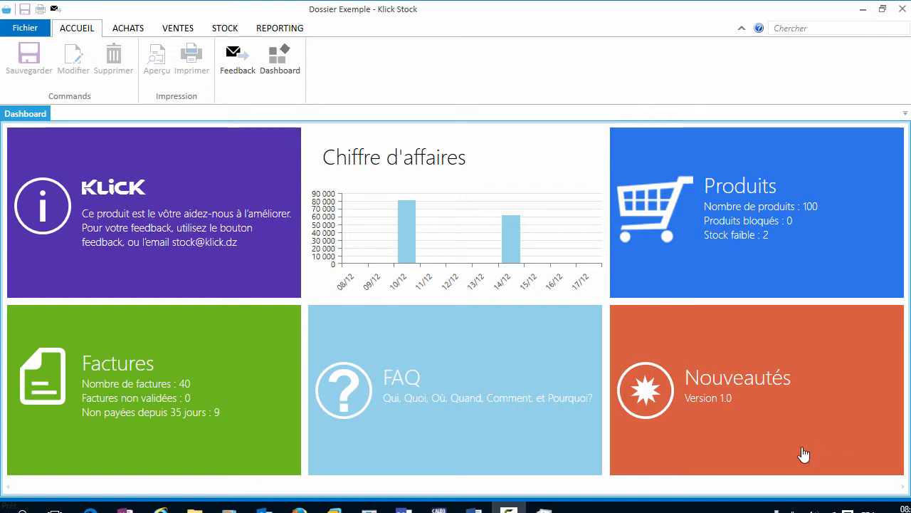
Step: Start a new client invoice for ADRAR Tours with the payment mode Virement bancaire
left_click(162, 24)
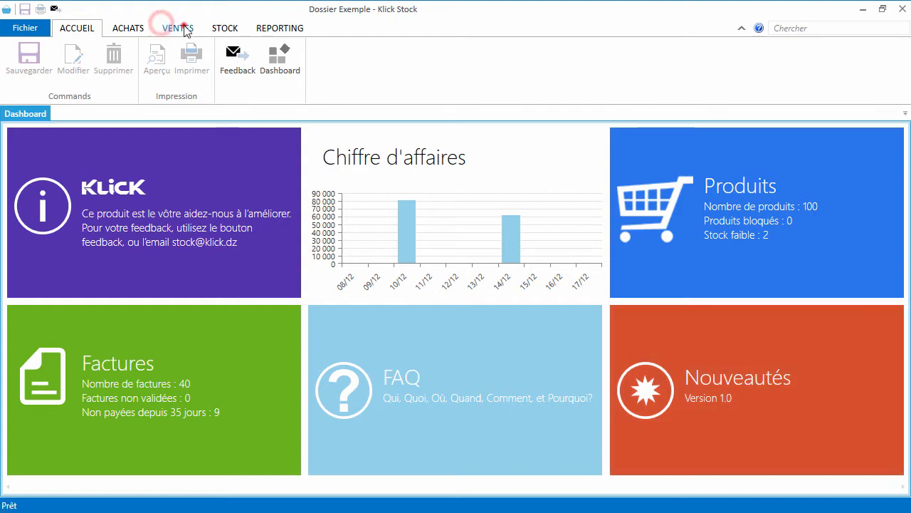
left_click(410, 73)
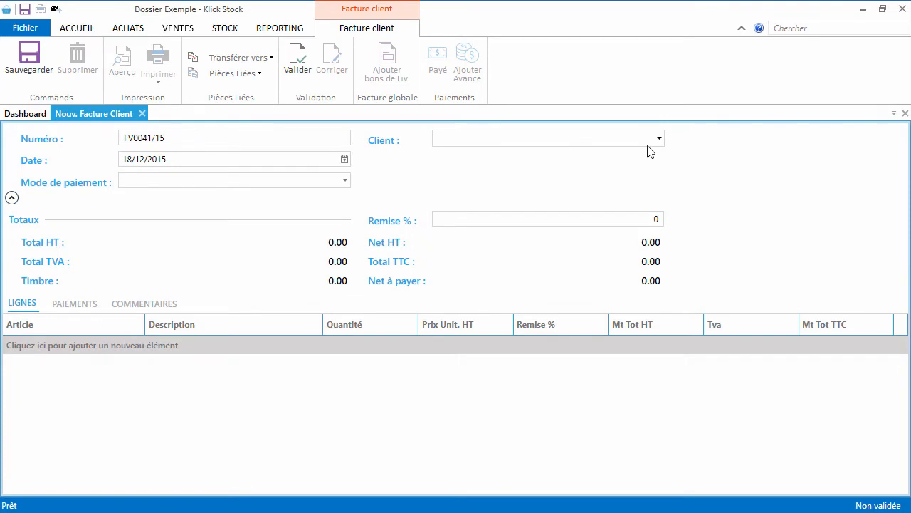
left_click(648, 138)
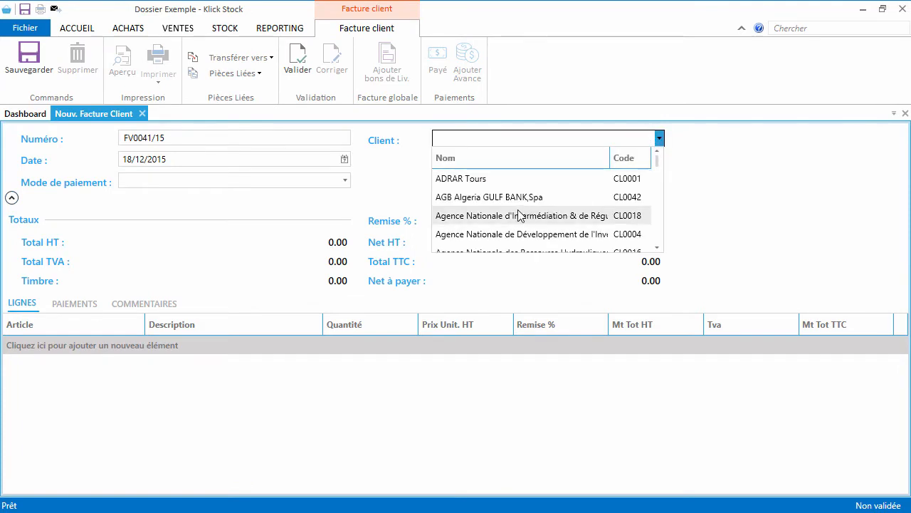
left_click(479, 179)
left_click(279, 183)
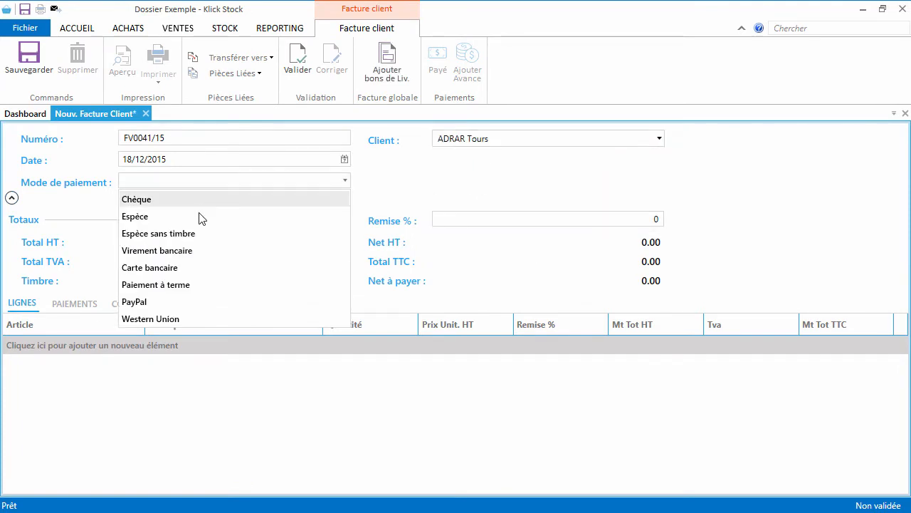
left_click(193, 251)
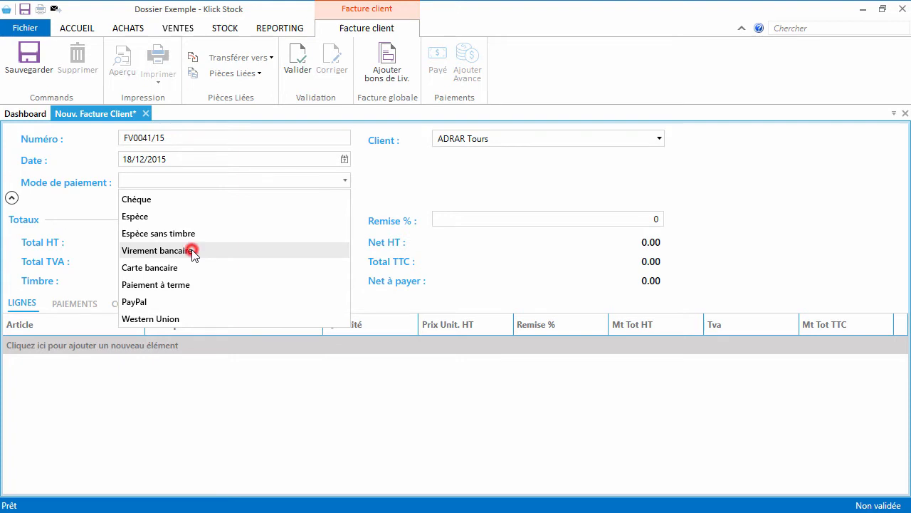
Step: Add an invoice line for the article Cardigan en laine Mérinos, code ART0041
left_click(74, 348)
left_click(70, 422)
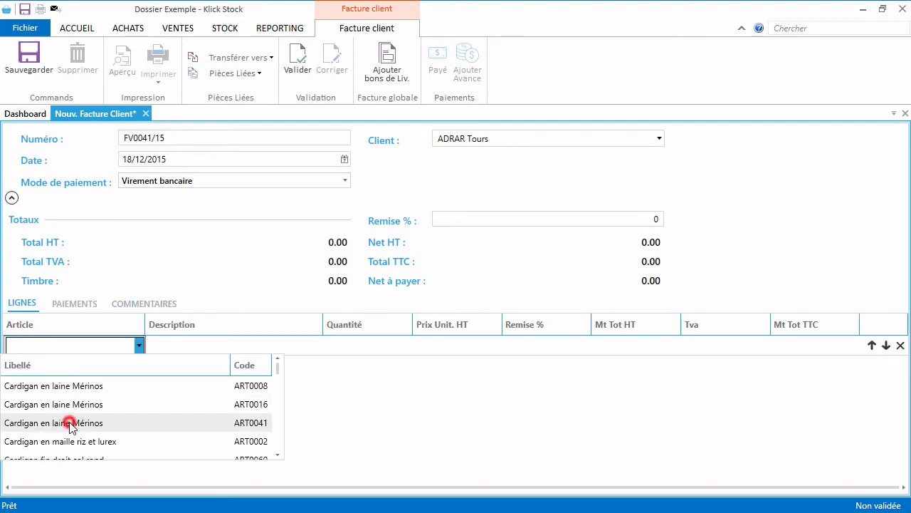
key("Return")
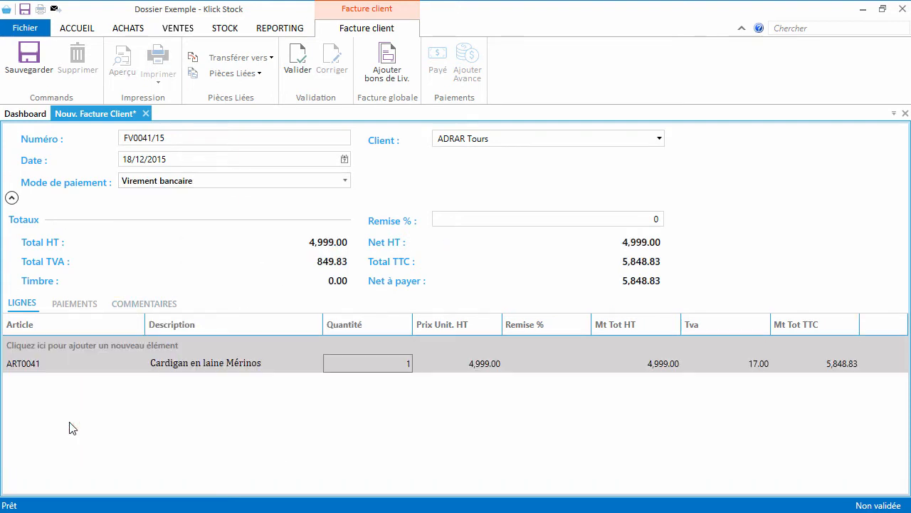
Step: Save the ADRAR Tours invoice and delete it while it is still unvalidated
left_click(21, 59)
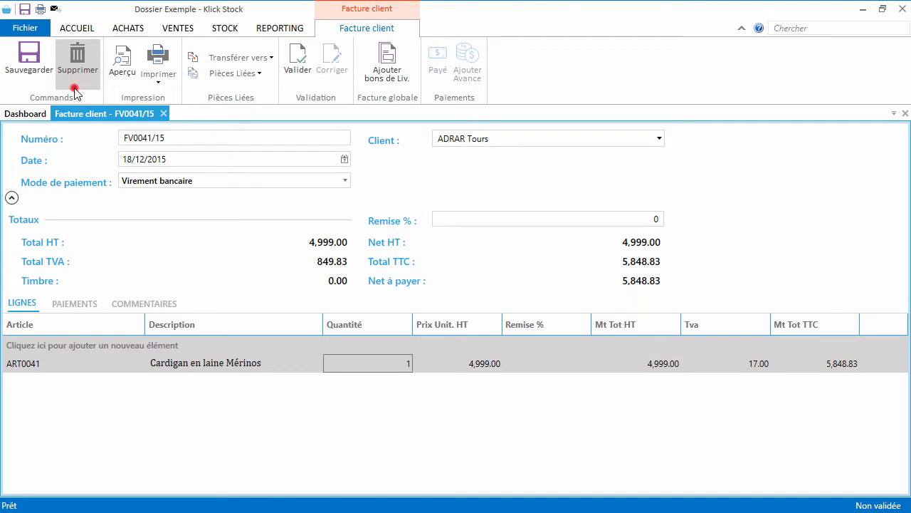
left_click(74, 57)
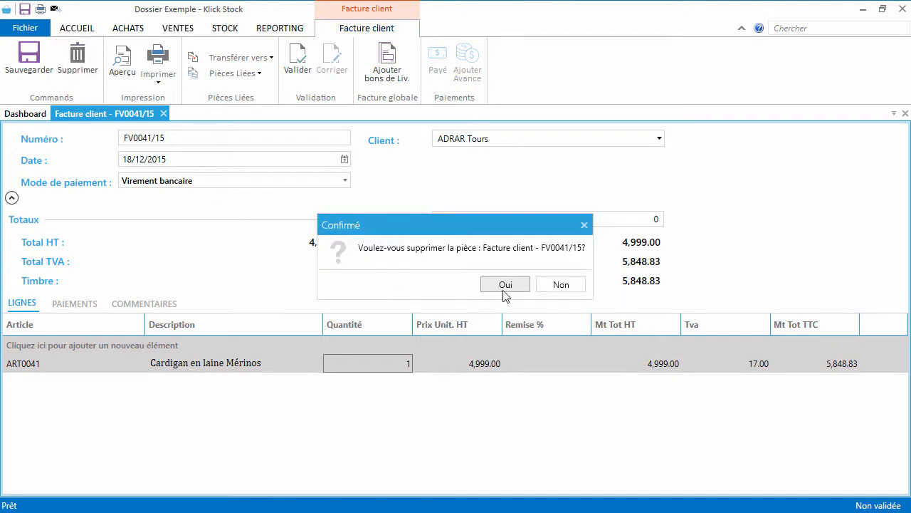
left_click(505, 285)
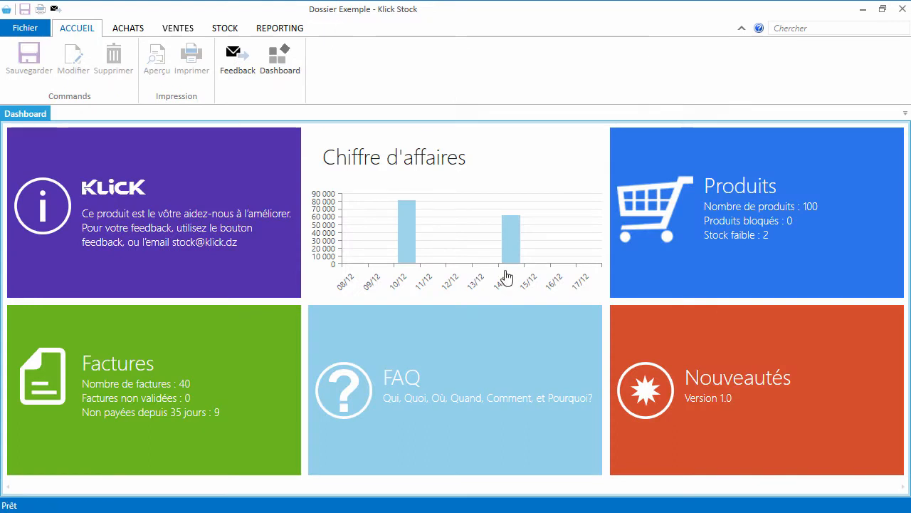
Step: Start a new client invoice paid by Espèce sans timbre for the client Agence Nationale de Développement de l'Investissement
left_click(165, 32)
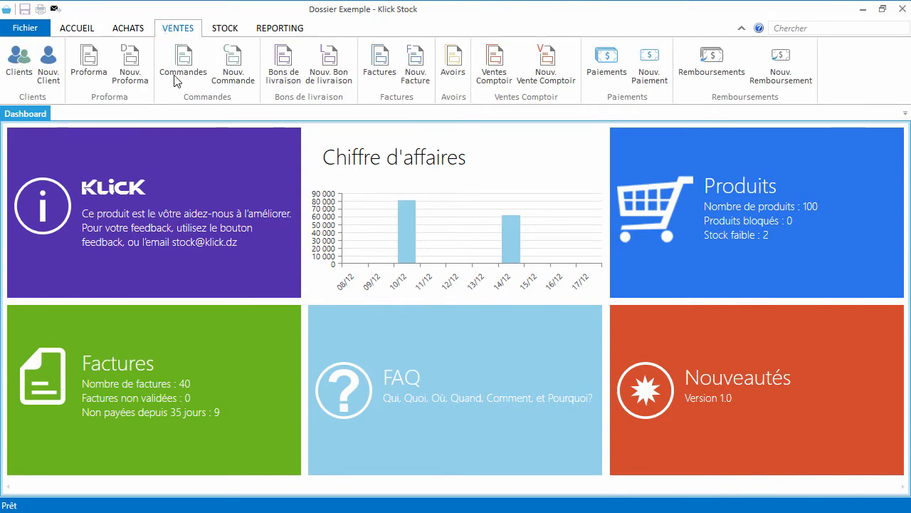
left_click(411, 65)
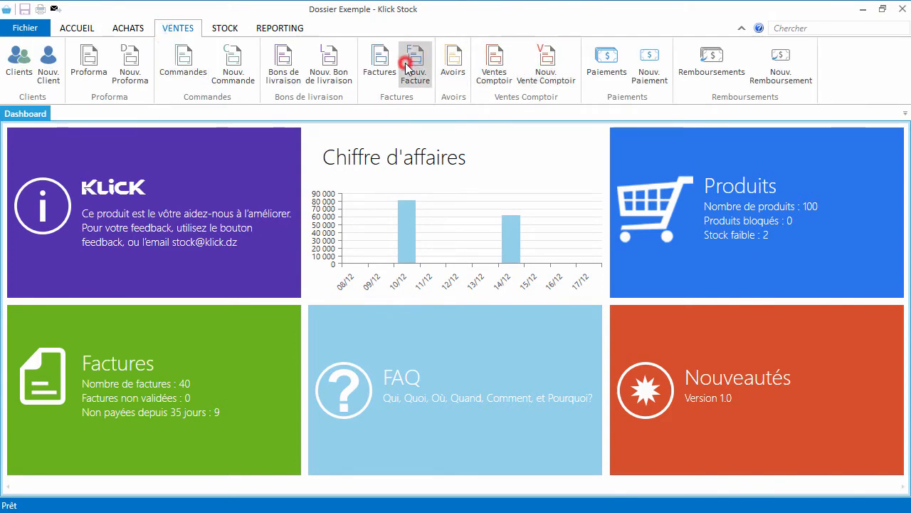
left_click(238, 182)
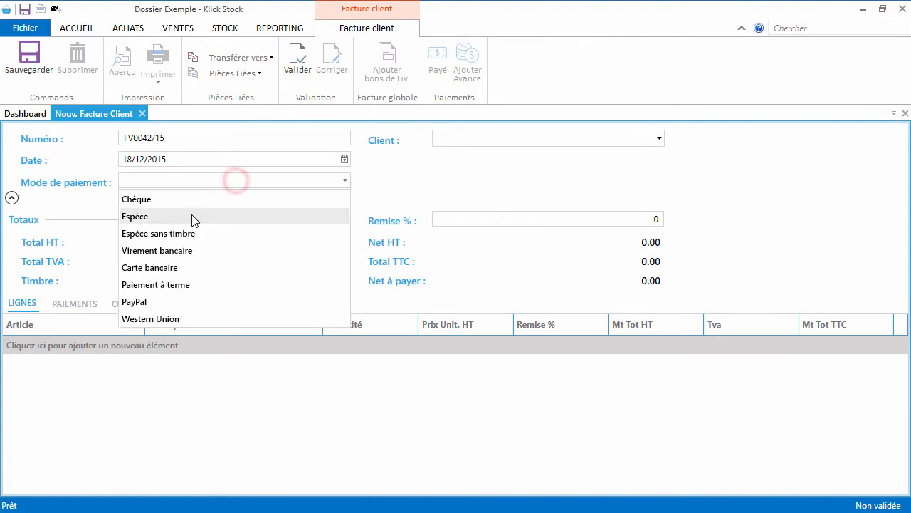
left_click(190, 230)
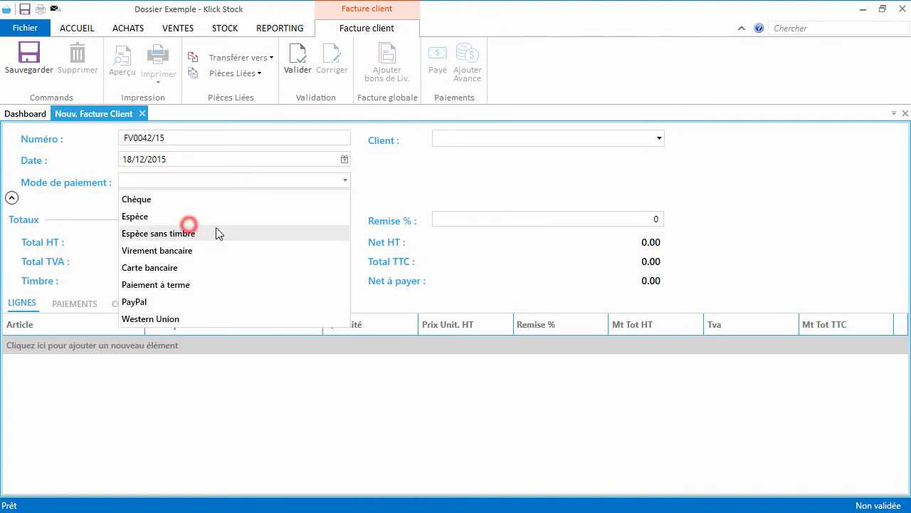
left_click(525, 137)
left_click(478, 233)
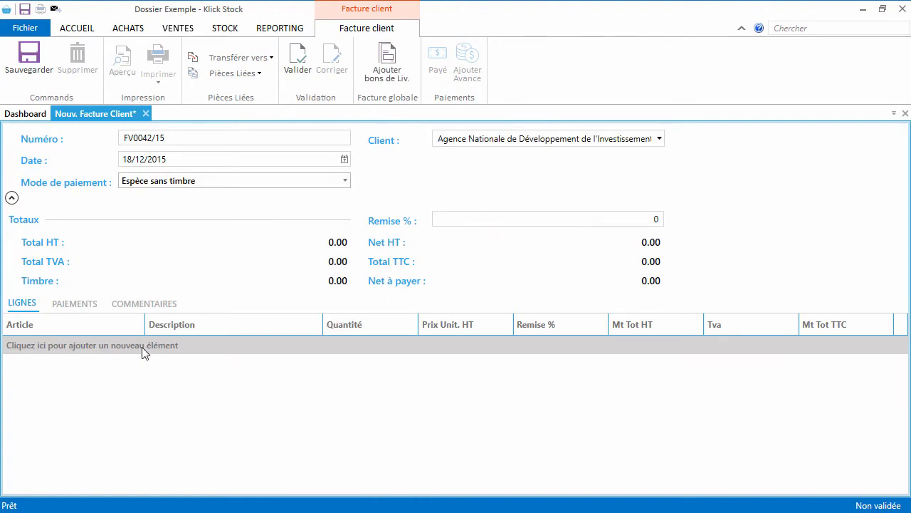
Step: Add a line for Cardigan en laine Mérinos, code ART0041, and validate the invoice
left_click(114, 349)
left_click(67, 422)
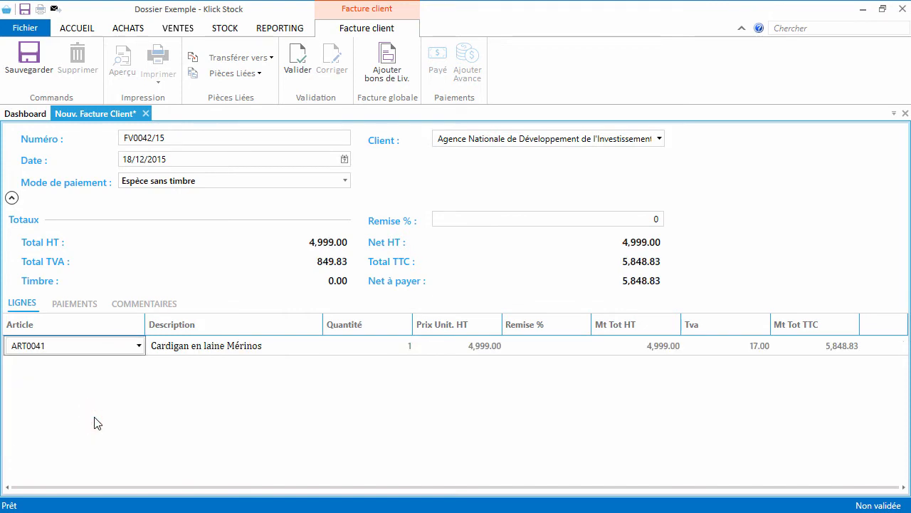
left_click(98, 424)
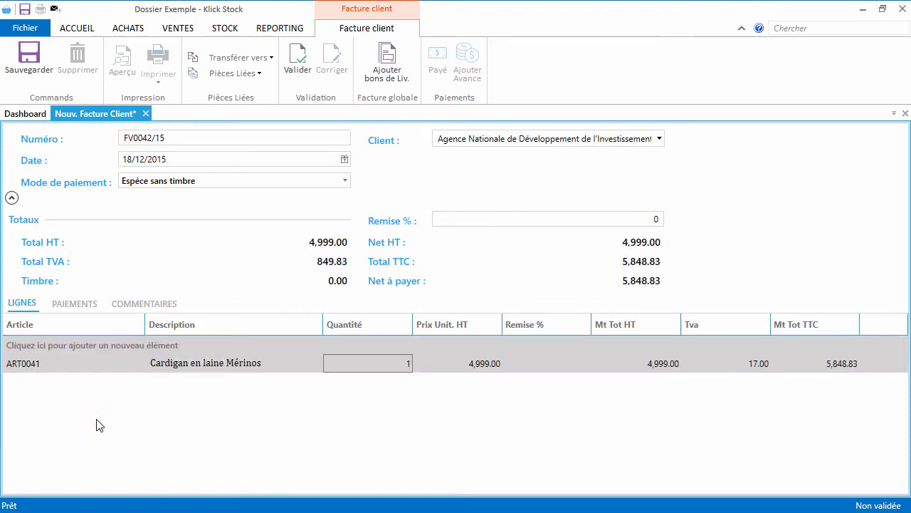
left_click(297, 64)
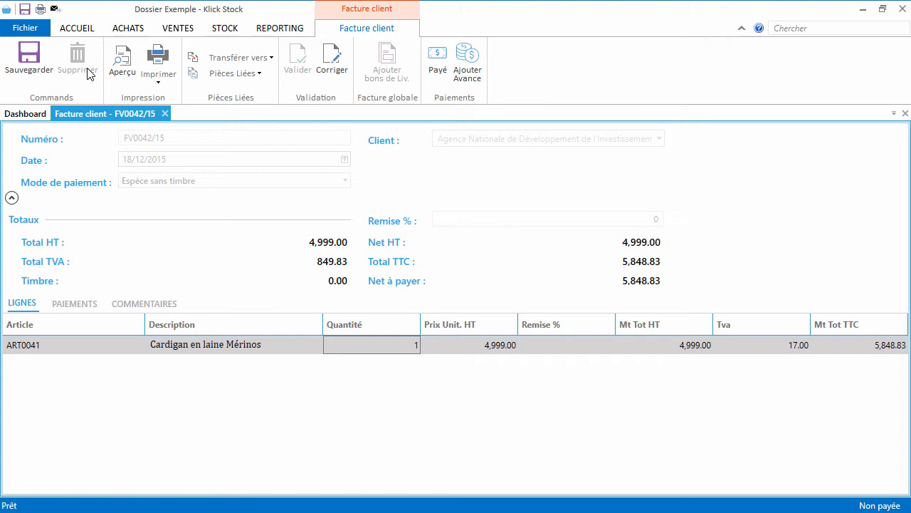
Step: Unlock the validated invoice for correction and delete it
left_click(332, 75)
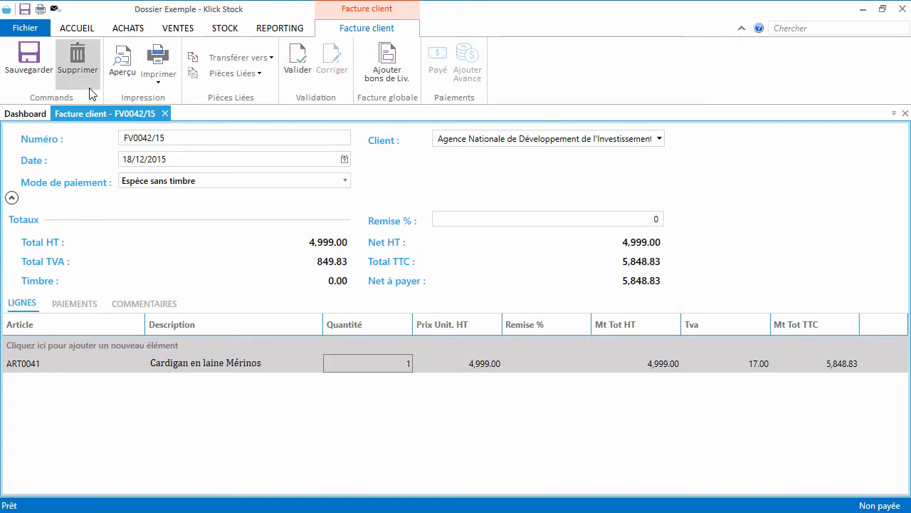
left_click(78, 68)
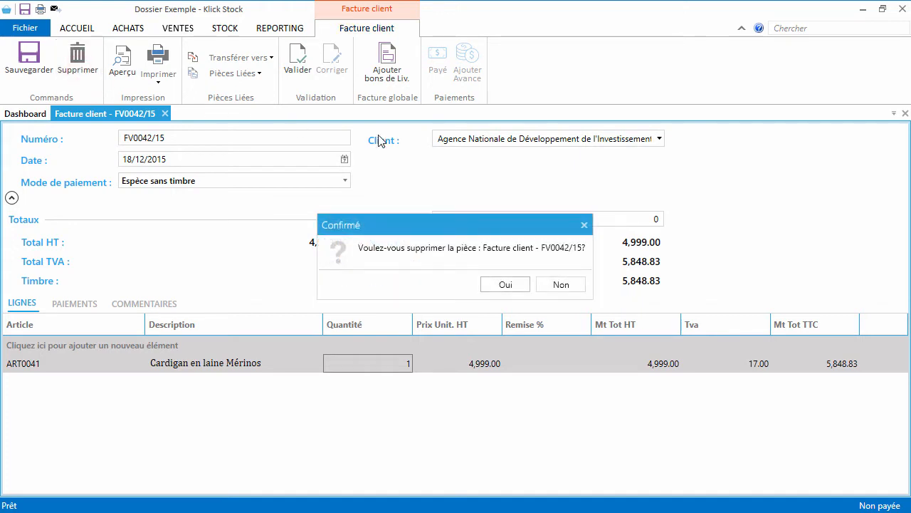
left_click(508, 284)
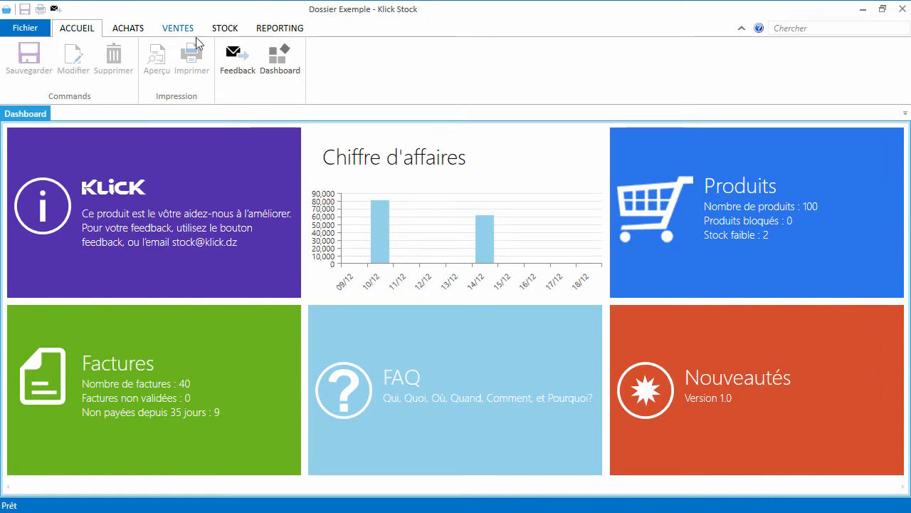
Step: Start a new client invoice for ADRAR Tours with the payment mode Espèce
left_click(187, 30)
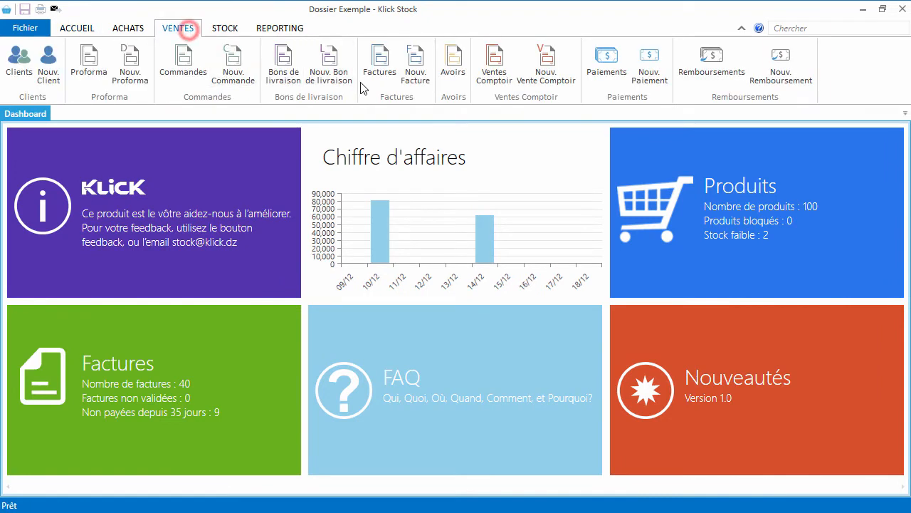
left_click(415, 71)
left_click(575, 134)
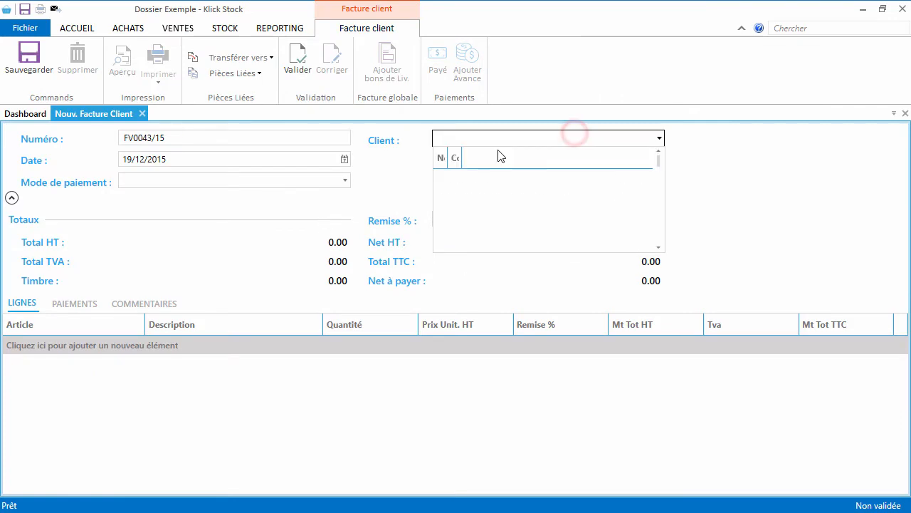
left_click(474, 175)
left_click(261, 183)
left_click(159, 217)
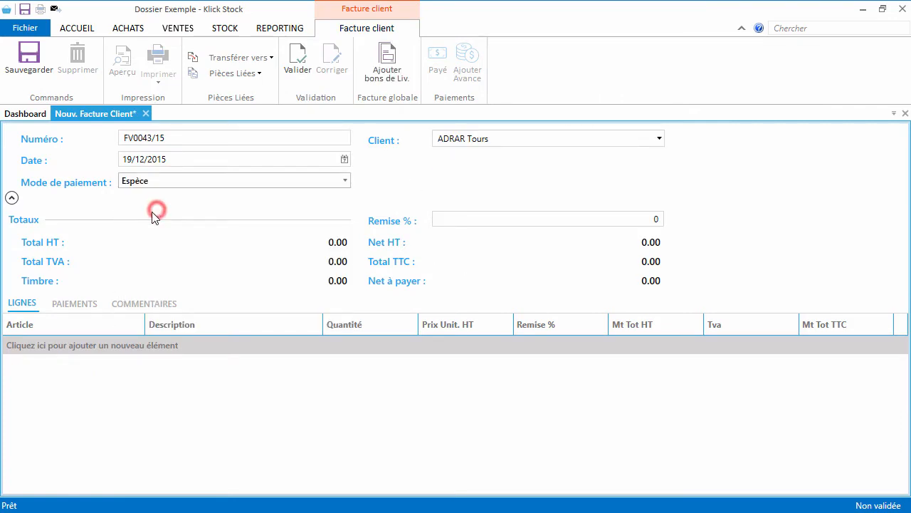
Step: Add a line for Cardigan en laine Mérinos, code ART0016, and validate the invoice
left_click(65, 346)
left_click(65, 405)
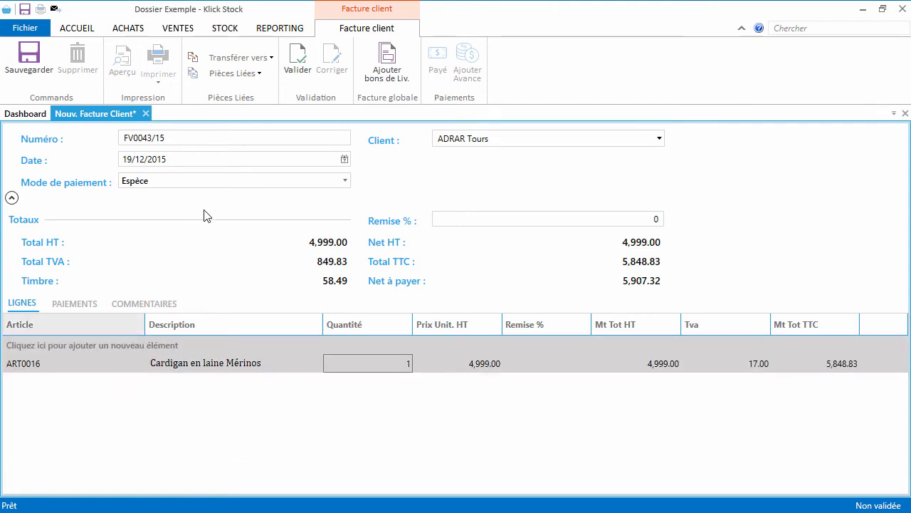
left_click(301, 60)
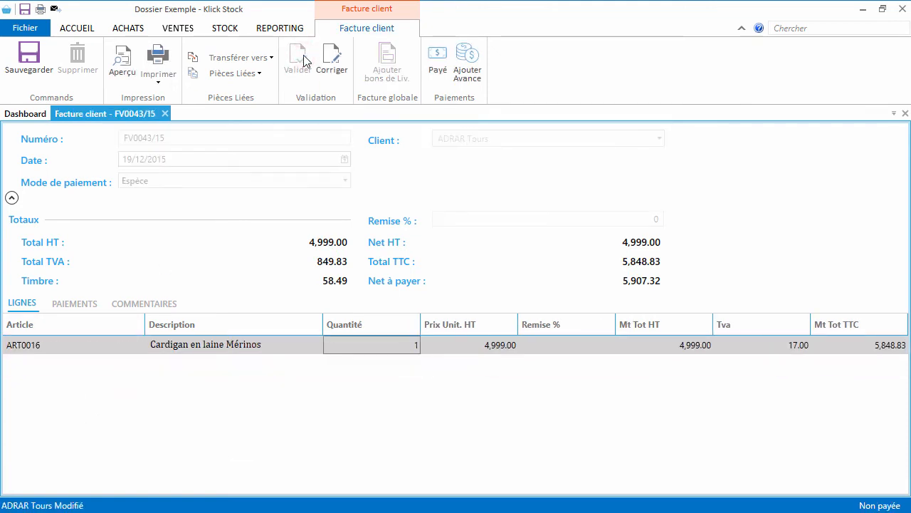
Step: Mark the ADRAR Tours invoice as paid and display its list of payments
left_click(429, 80)
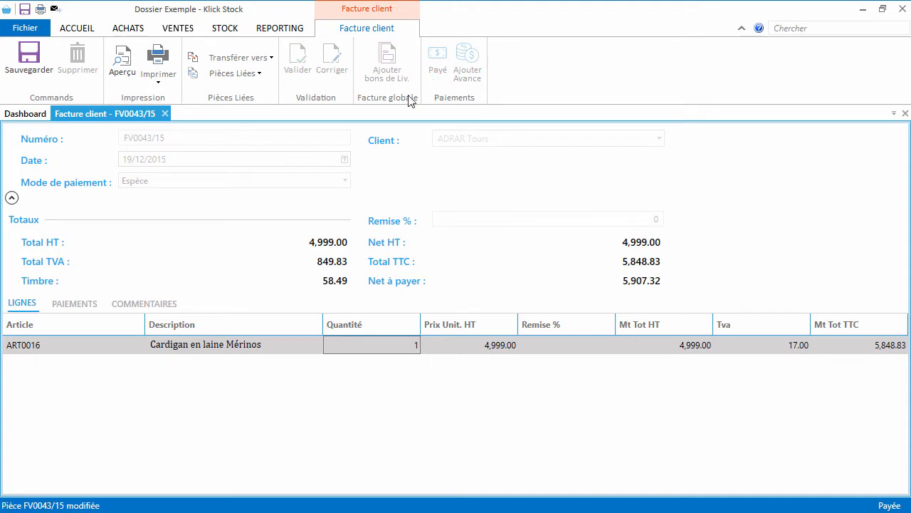
left_click(70, 302)
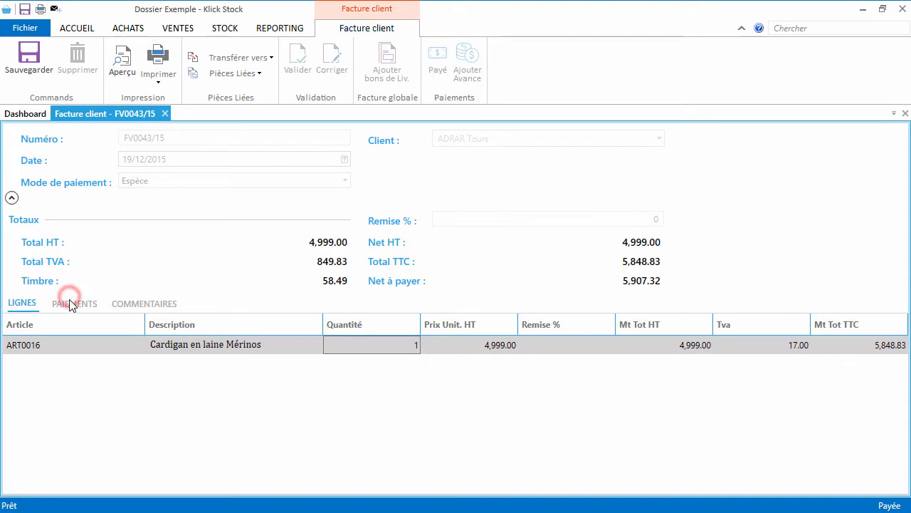
left_click(70, 302)
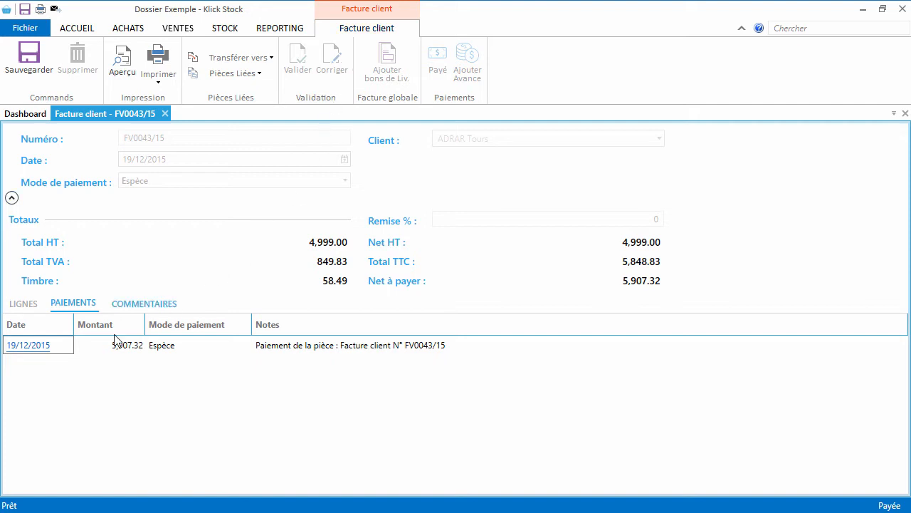
Step: Open the 19/12/2015 payment linked to the invoice and delete it
left_click(37, 347)
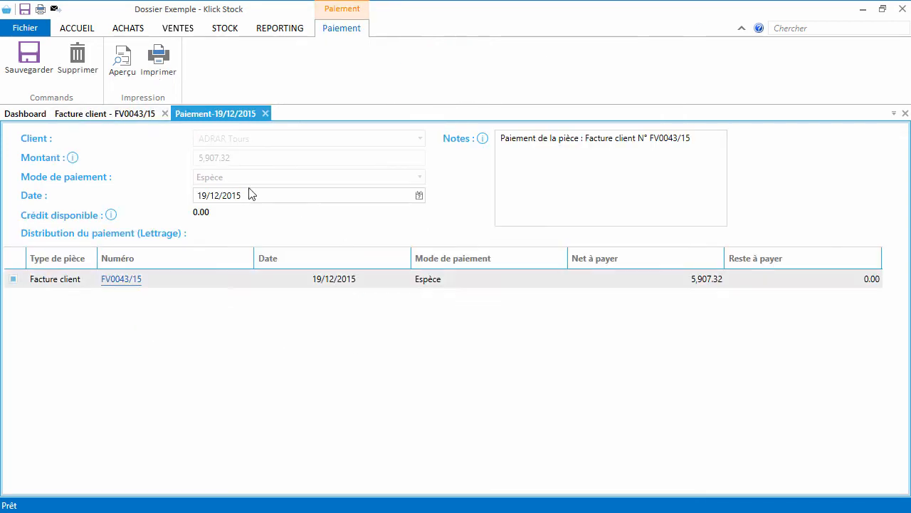
left_click(74, 78)
left_click(491, 287)
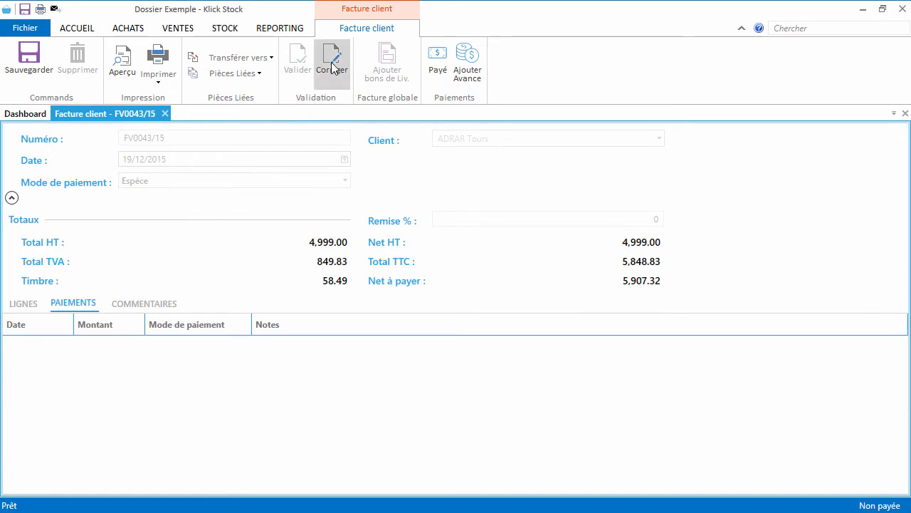
Step: Put the ADRAR Tours invoice into correction mode and delete it
left_click(332, 66)
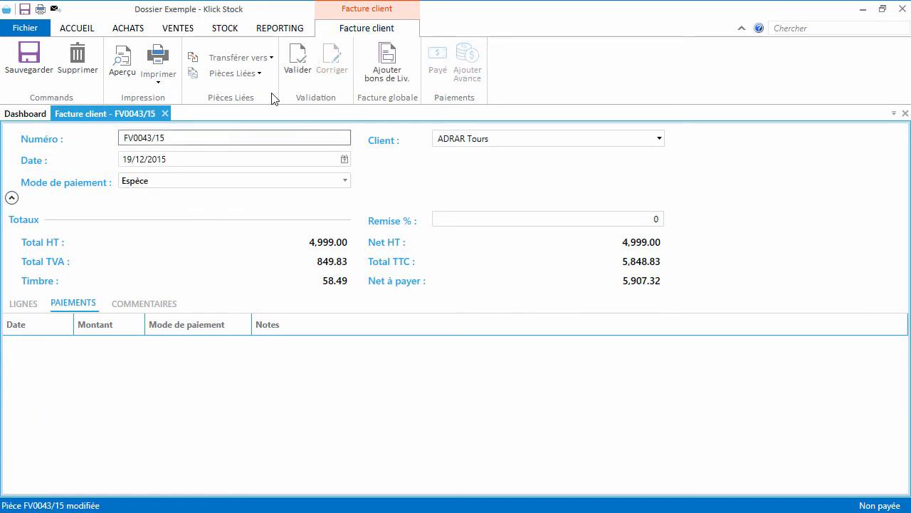
left_click(77, 62)
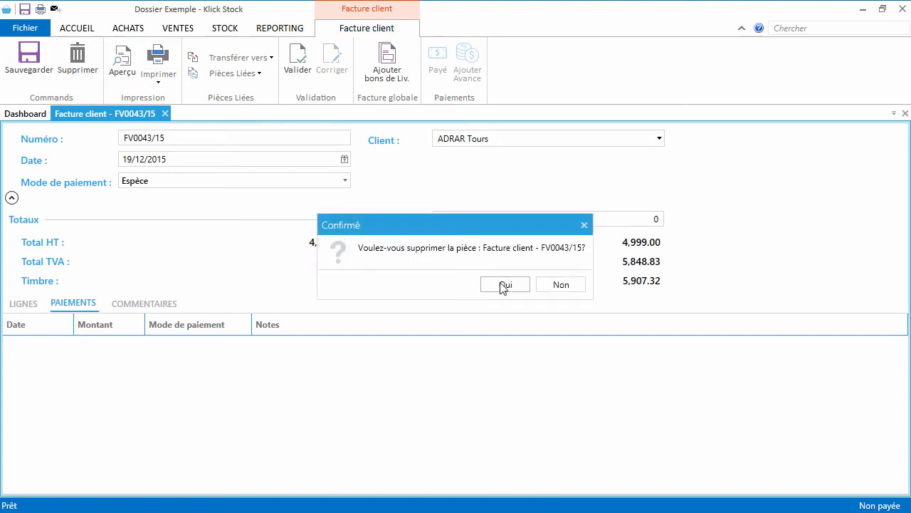
left_click(504, 286)
left_click(504, 285)
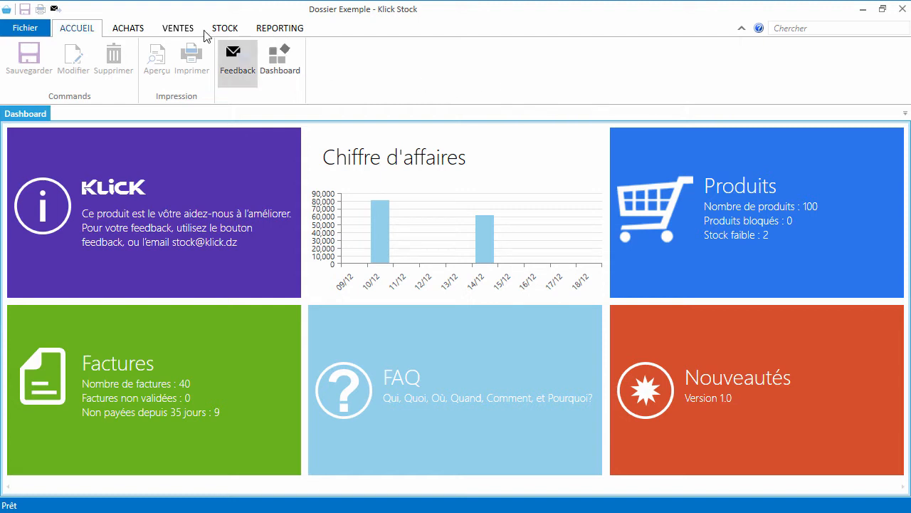
Step: Create a new client invoice for ADRAR Tours with the payment mode Espèce
left_click(178, 29)
left_click(426, 86)
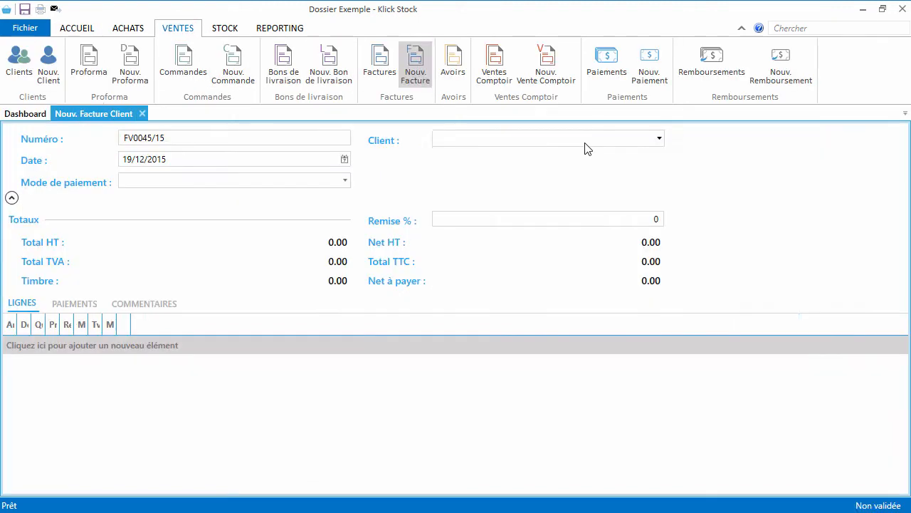
left_click(575, 142)
left_click(479, 175)
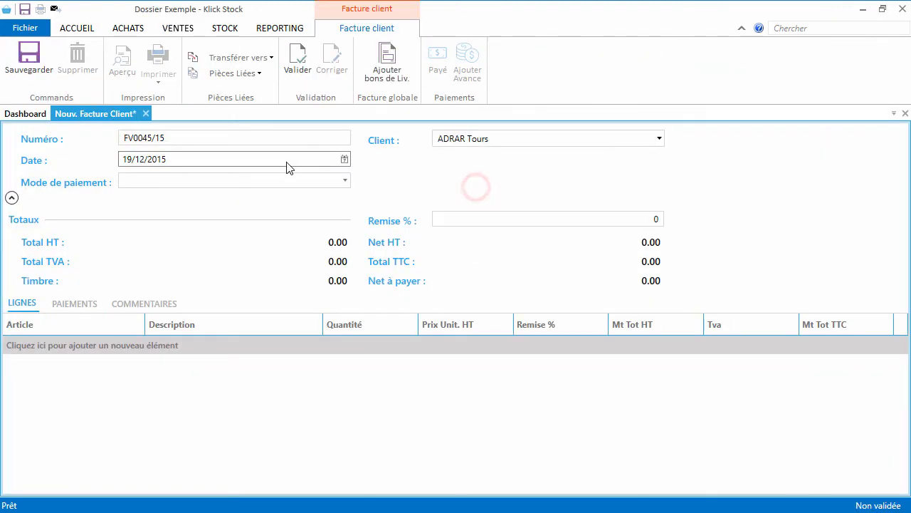
left_click(278, 180)
left_click(182, 214)
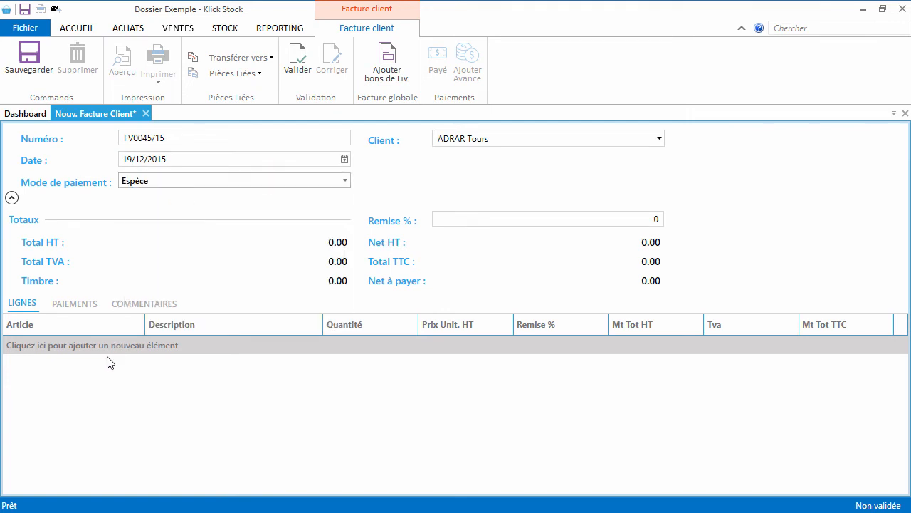
Step: Add a line for Cardigan en laine Mérinos, code ART0008, and validate the invoice
left_click(110, 345)
left_click(96, 384)
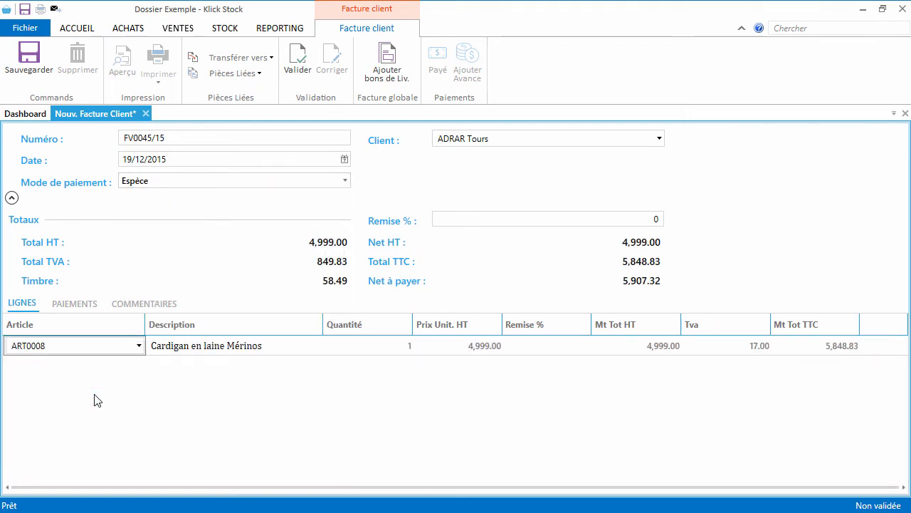
left_click(297, 75)
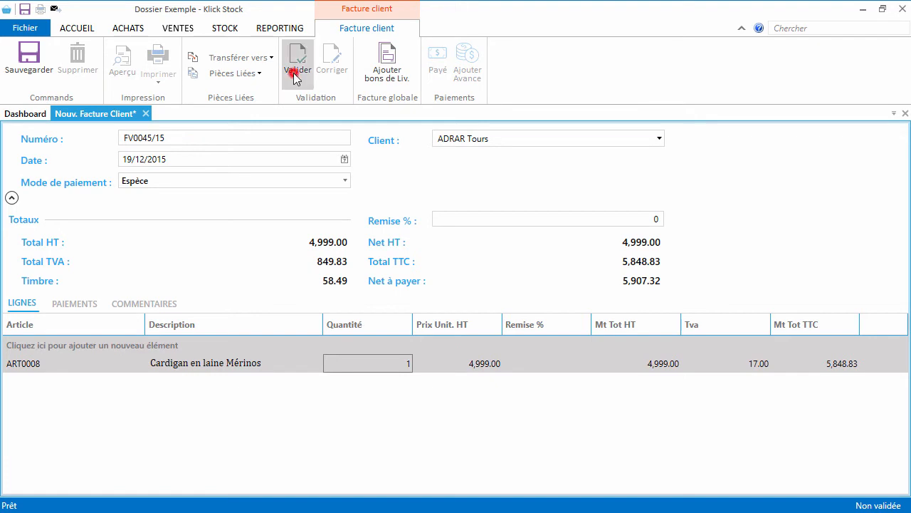
Step: Transfer the validated ADRAR Tours invoice to a credit note, and put the invoice into correction mode
left_click(239, 58)
left_click(235, 78)
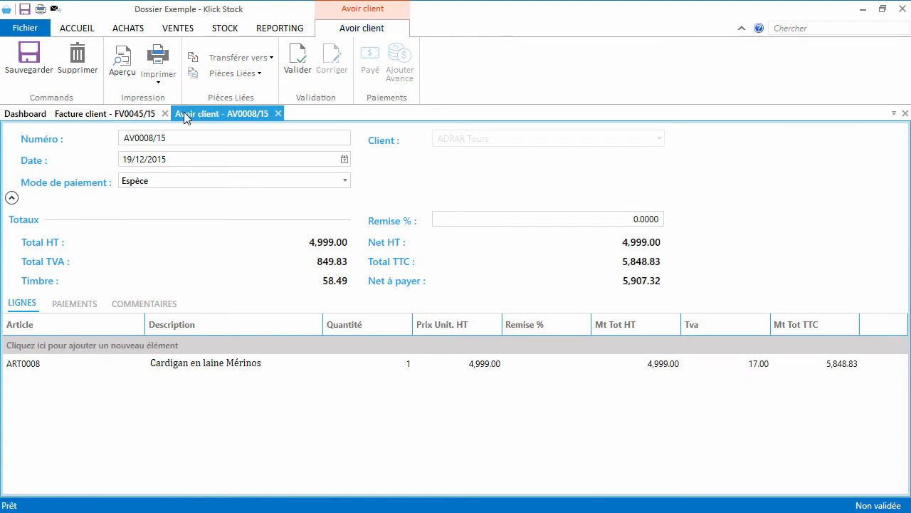
left_click(120, 116)
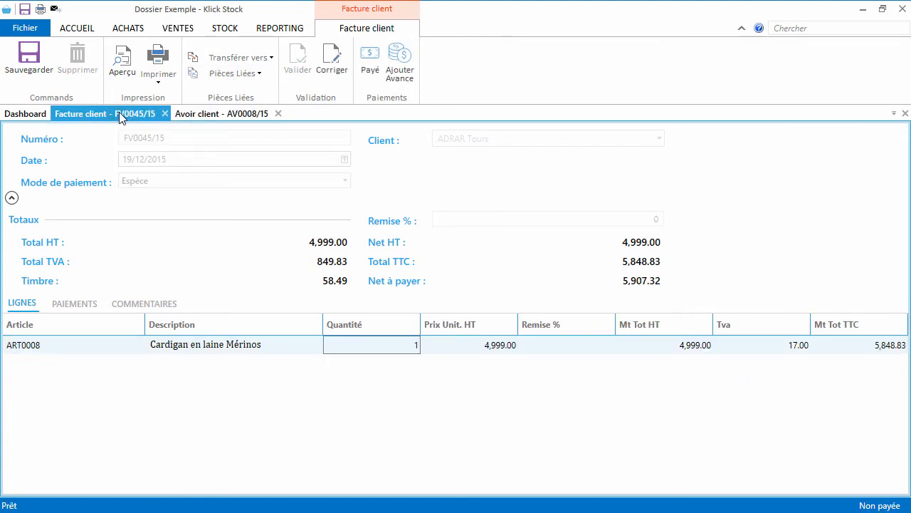
left_click(340, 84)
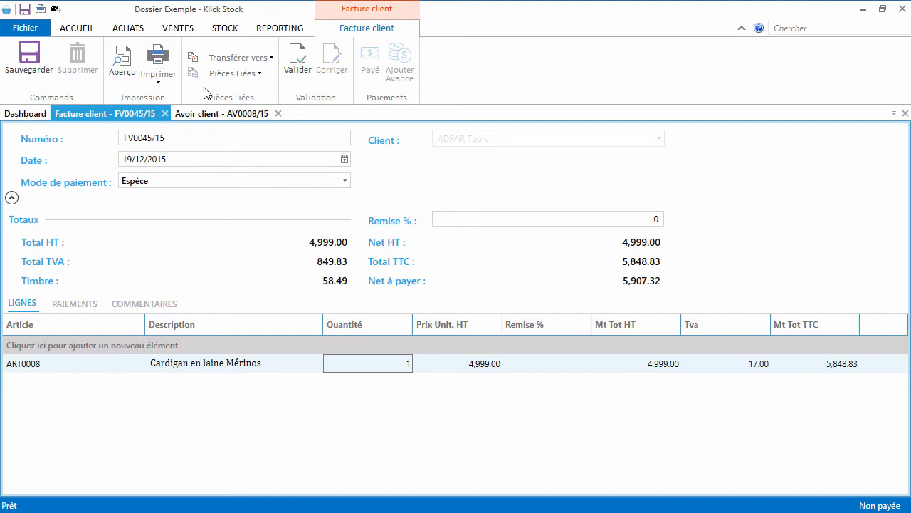
Step: Delete the ADRAR Tours credit note and the invoice it was made from
left_click(203, 112)
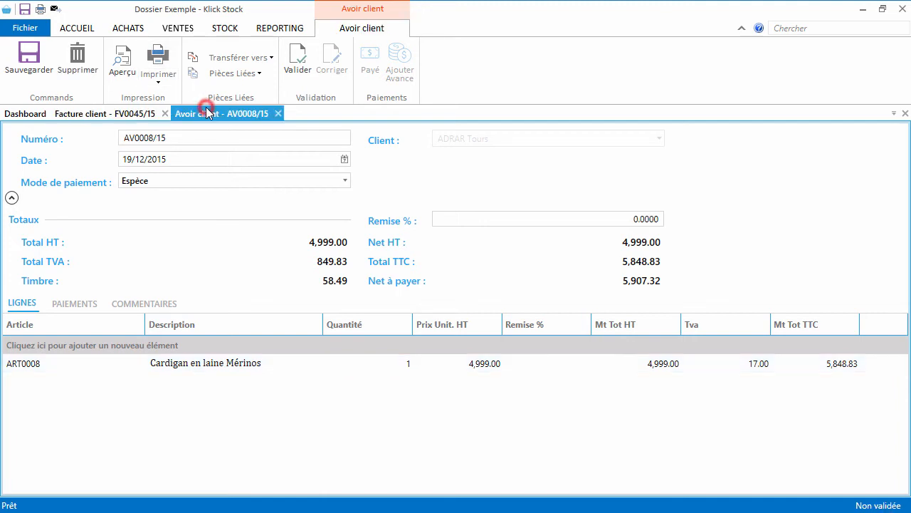
left_click(81, 64)
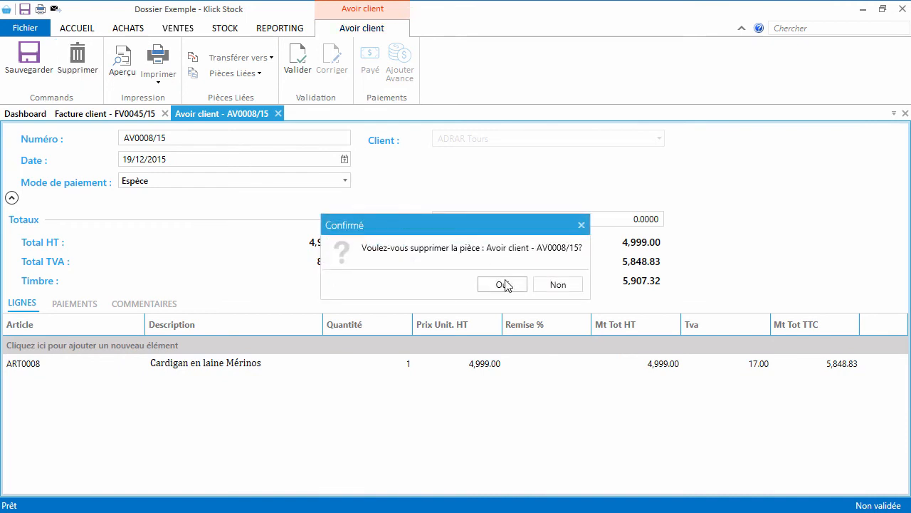
left_click(505, 283)
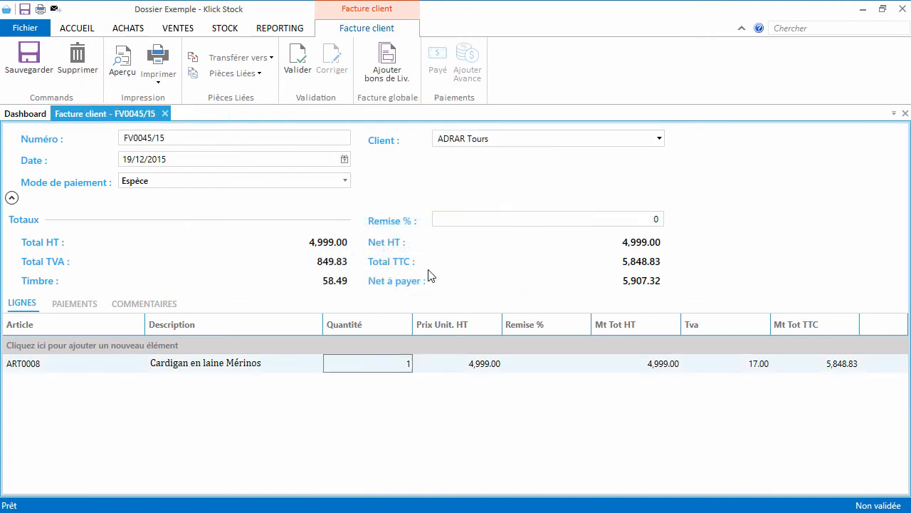
left_click(77, 61)
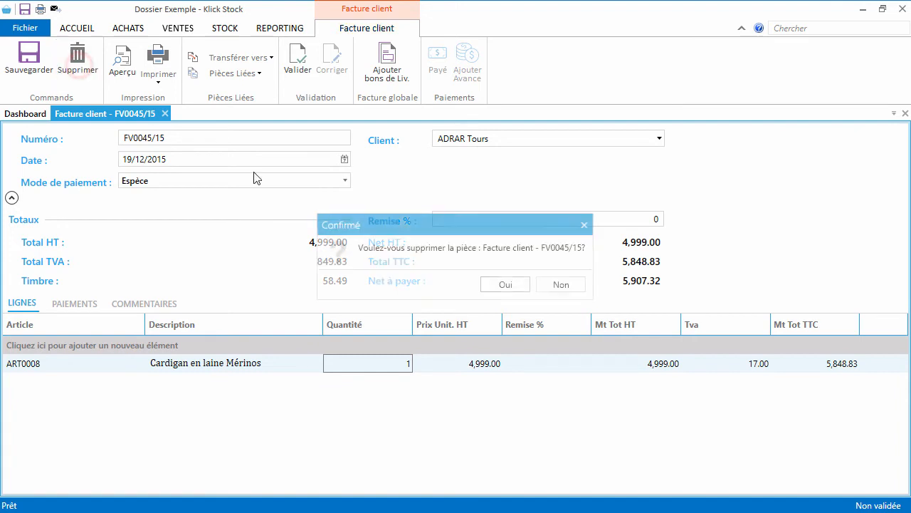
left_click(504, 284)
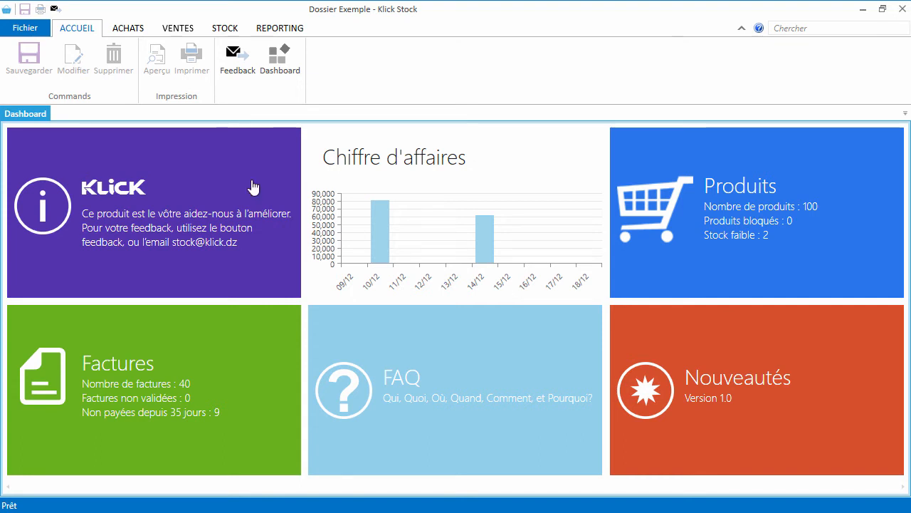
Step: Create a new client invoice for ADRAR Tours with the payment mode Espèce sans timbre
left_click(178, 28)
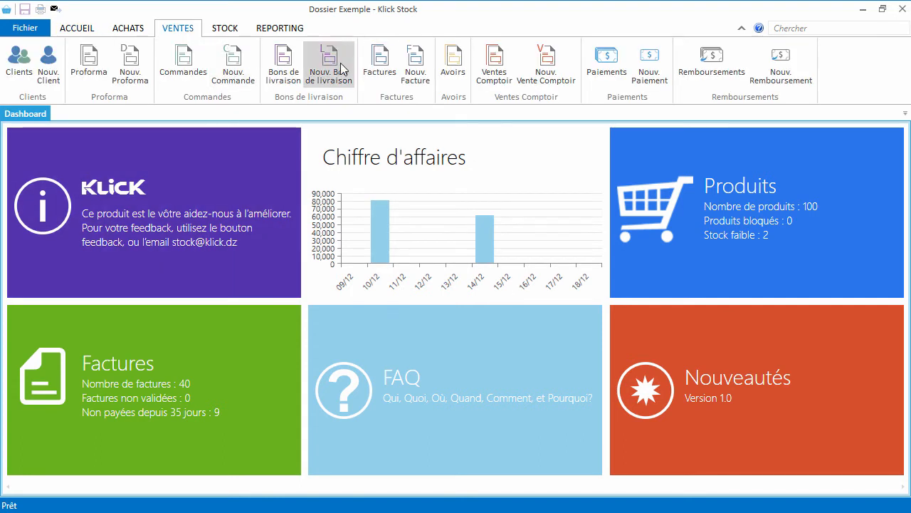
left_click(413, 71)
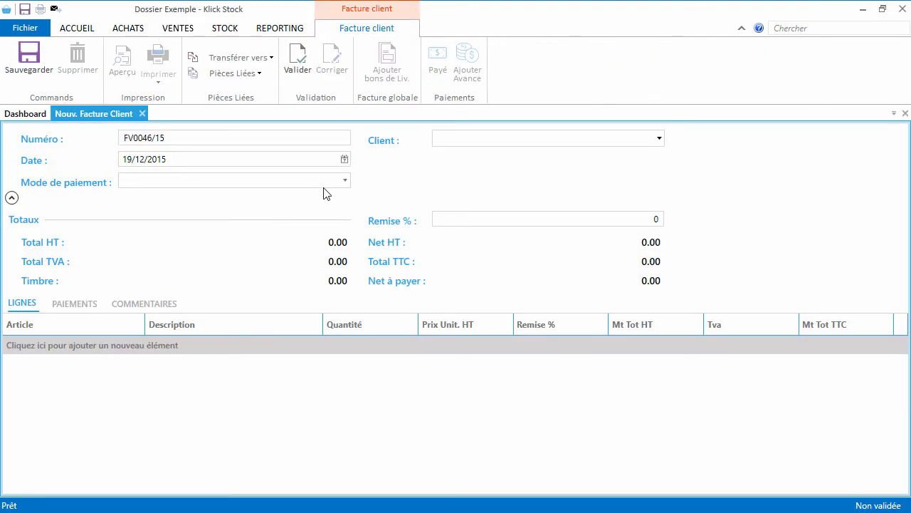
left_click(293, 180)
left_click(190, 235)
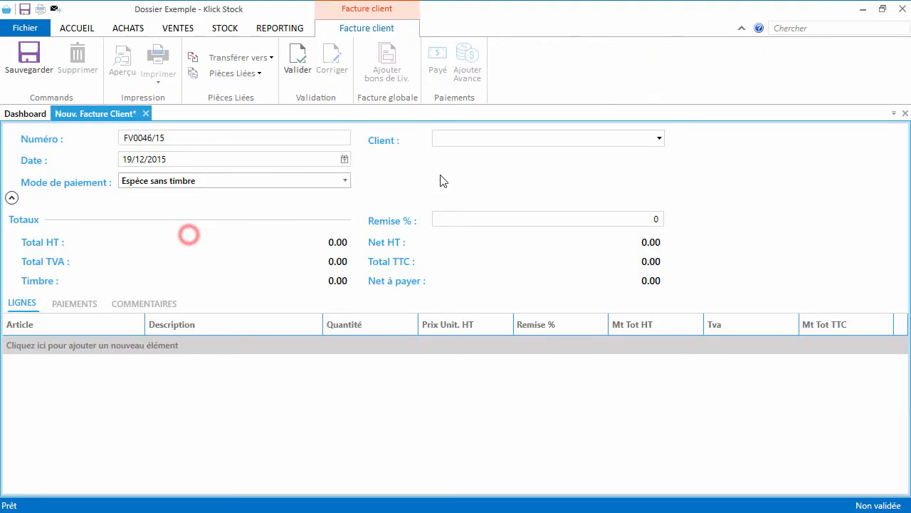
left_click(454, 142)
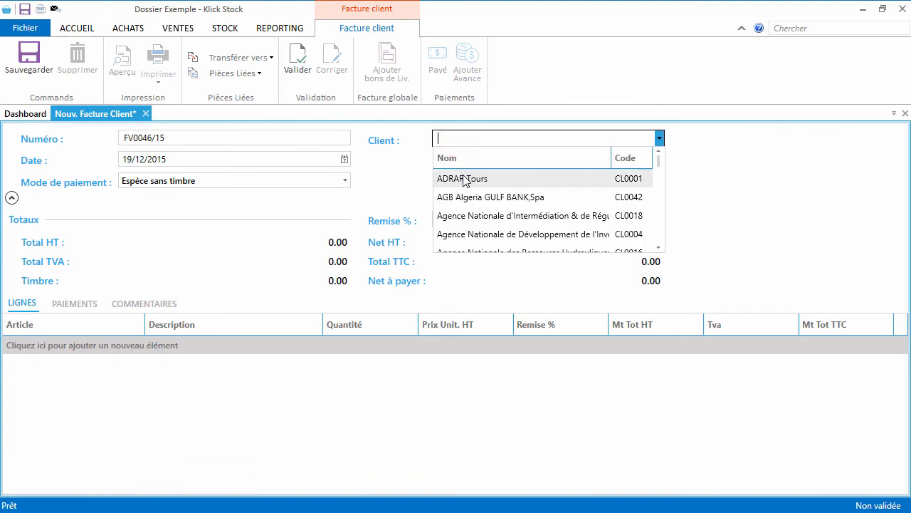
left_click(461, 179)
Step: Add lines for Cardigan en laine Mérinos (ART0008) and Cardigan en maille riz et lurex (ART0002), and validate the invoice
left_click(93, 346)
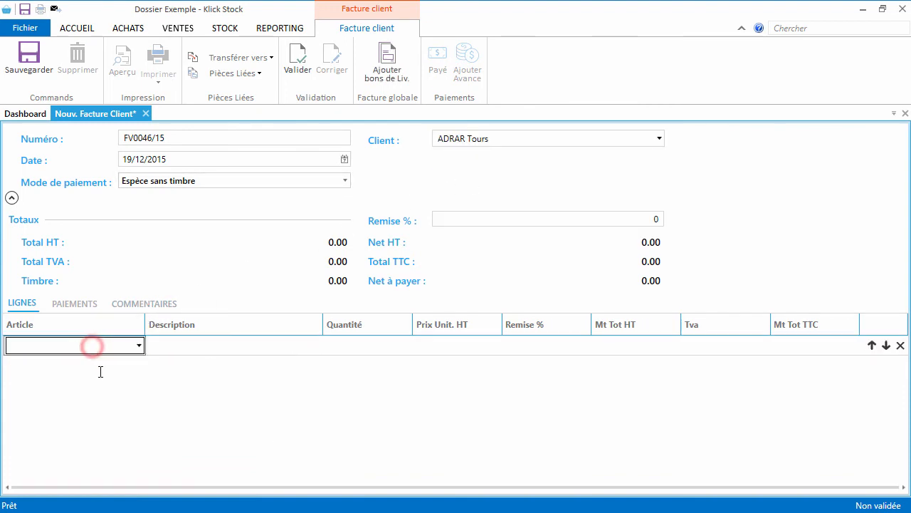
left_click(92, 388)
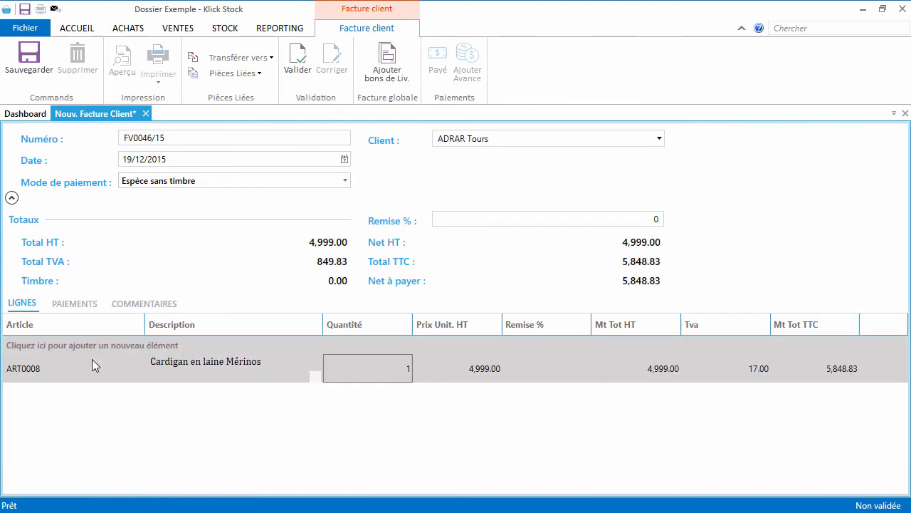
left_click(94, 347)
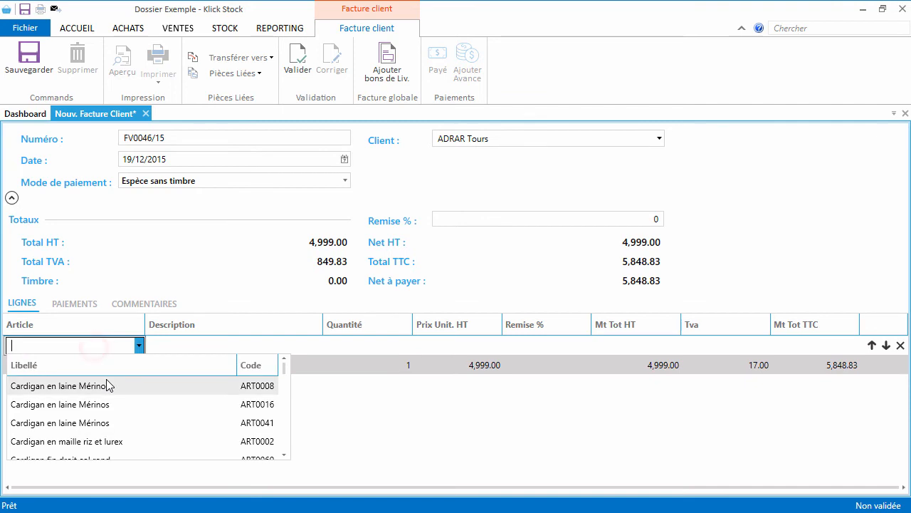
left_click(94, 441)
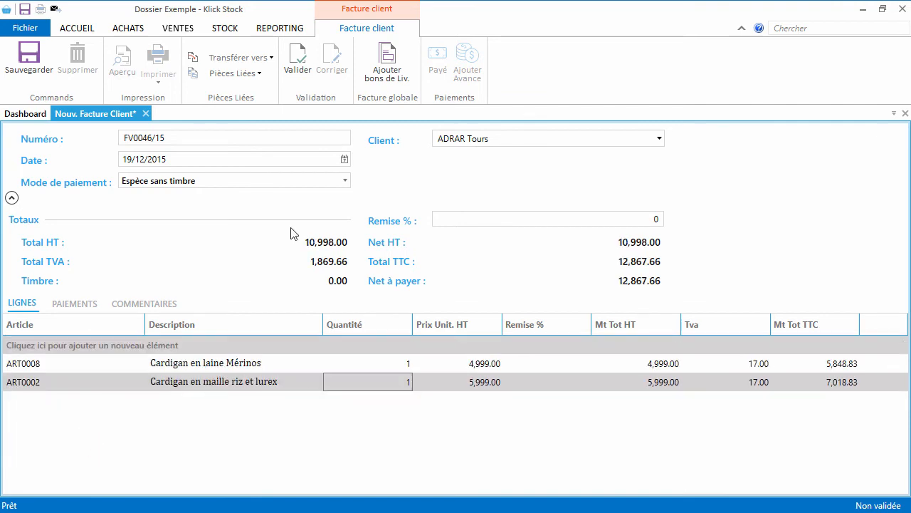
left_click(293, 65)
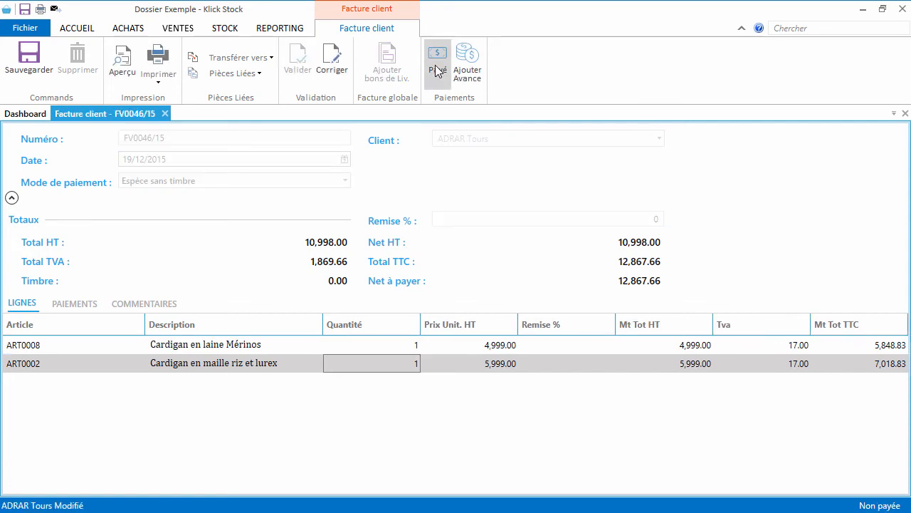
Step: Mark the two-line ADRAR Tours invoice as paid and transfer it to a credit note
left_click(437, 69)
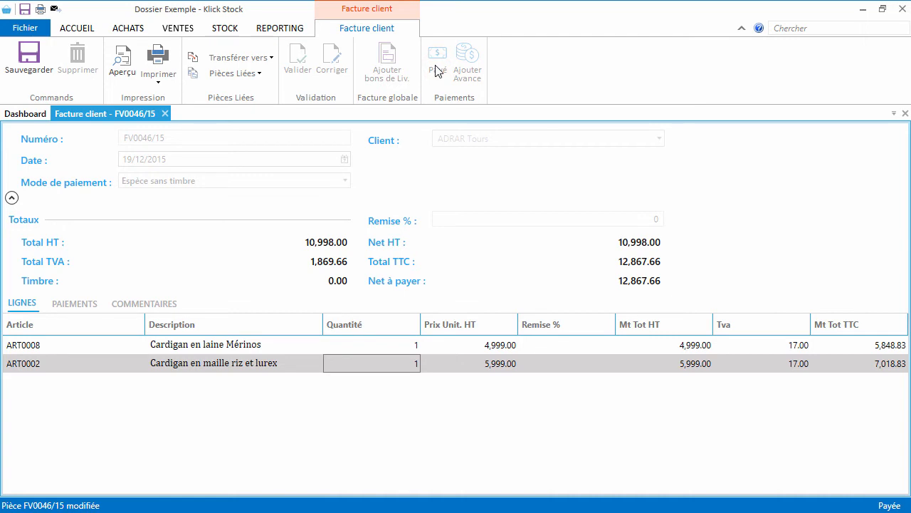
left_click(253, 60)
left_click(248, 80)
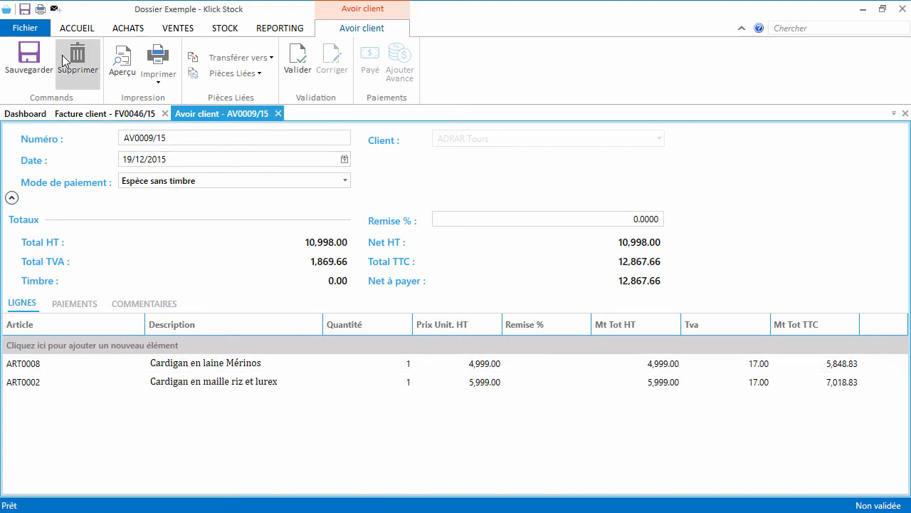
Step: Remove the Cardigan en maille riz et lurex line from the credit note, then save and validate the credit note
left_click(236, 386)
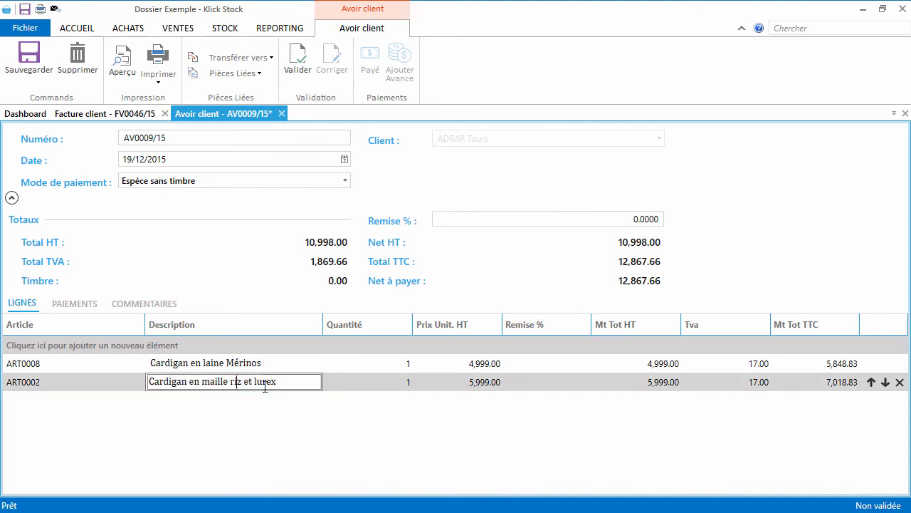
left_click(902, 382)
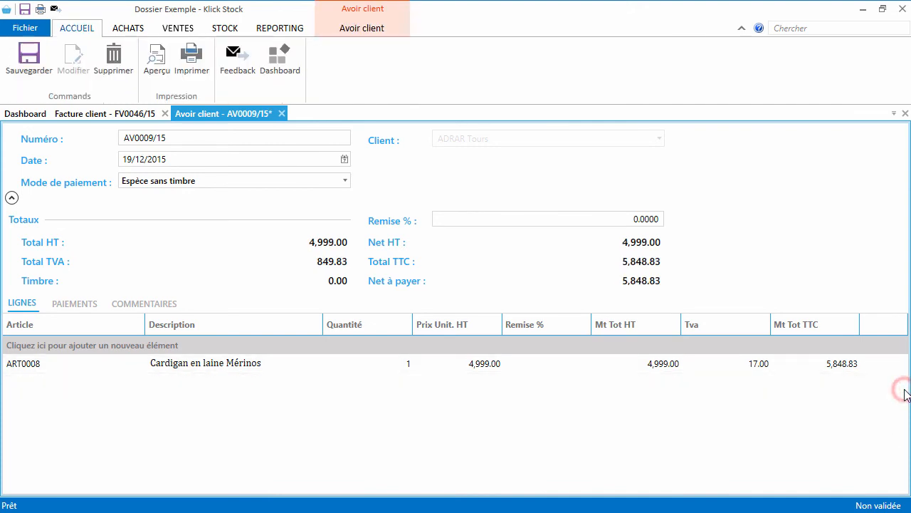
left_click(32, 64)
left_click(361, 27)
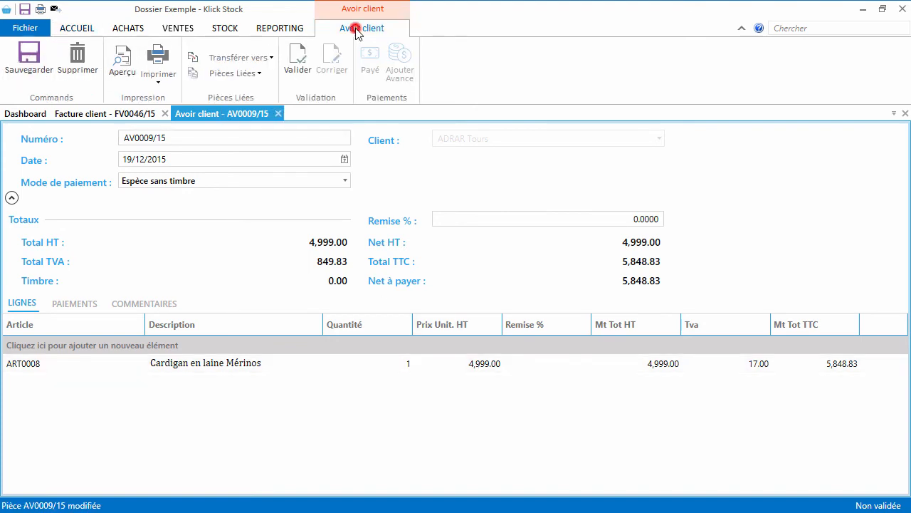
left_click(294, 63)
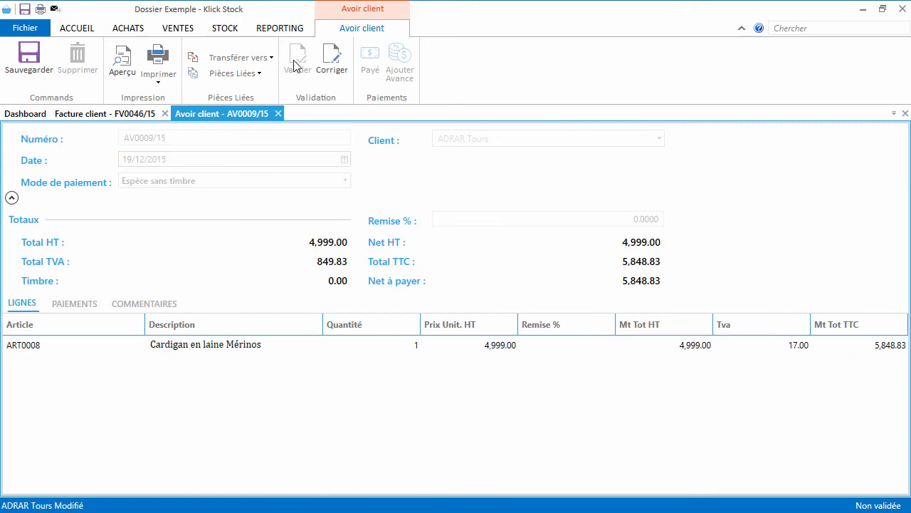
Step: Open the 19/12/2015 payment from the paid ADRAR Tours invoice's list of payments
left_click(132, 114)
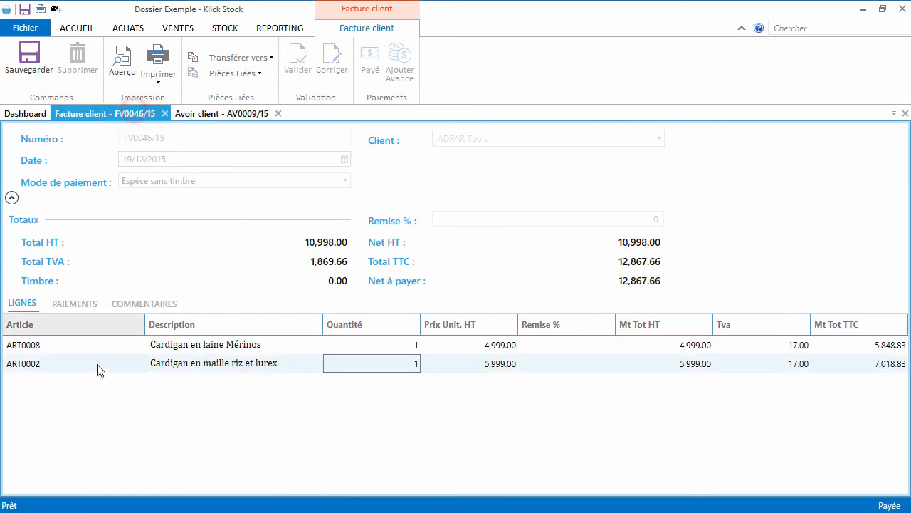
left_click(83, 304)
left_click(37, 348)
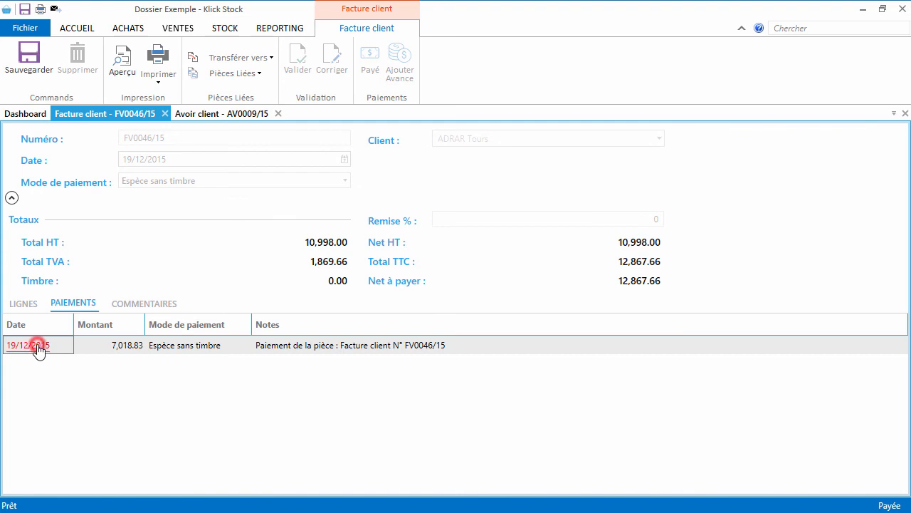
left_click(38, 347)
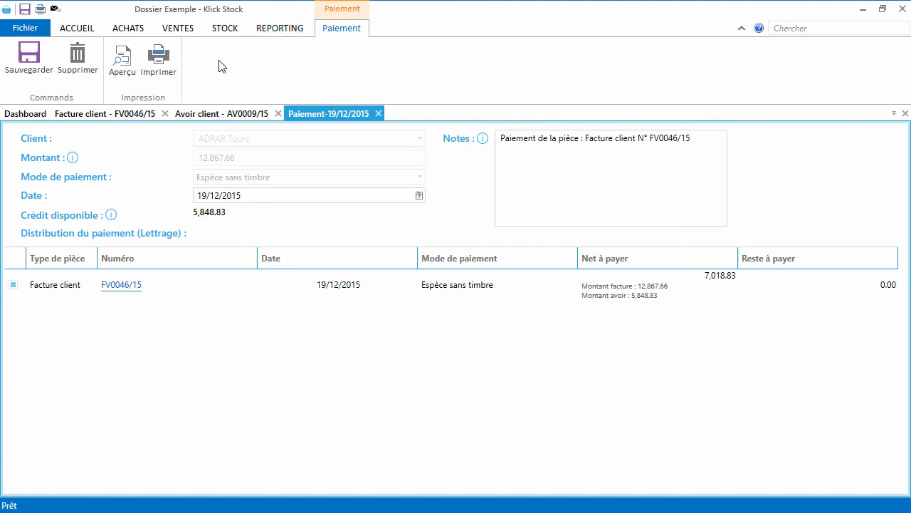
Step: Create and save a new refund of 5848.83 for client ADRAR Tours, allocated to the 19/12/2015 payment
left_click(192, 32)
left_click(763, 66)
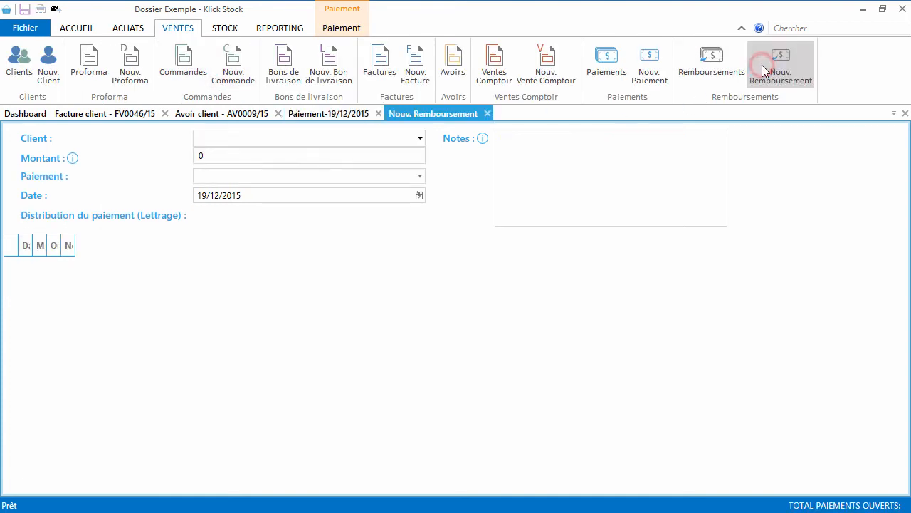
left_click(334, 140)
left_click(256, 182)
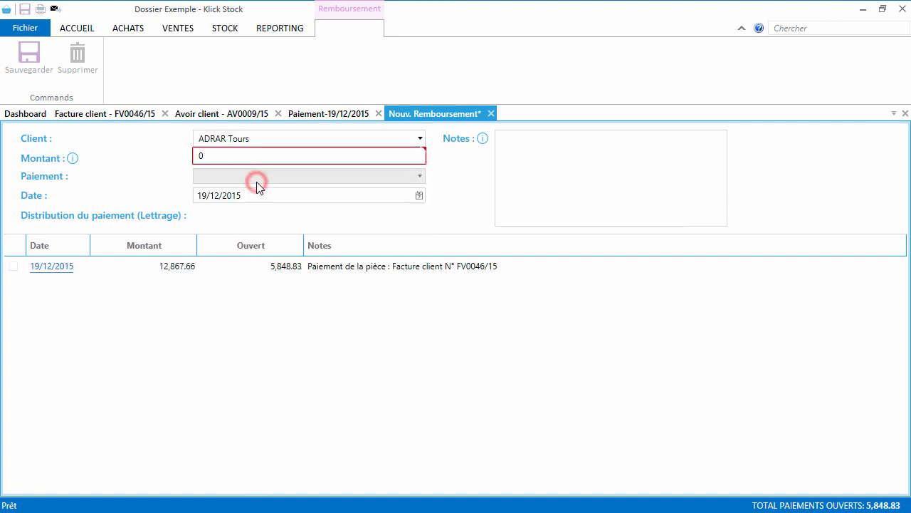
left_click_drag(212, 156, 154, 151)
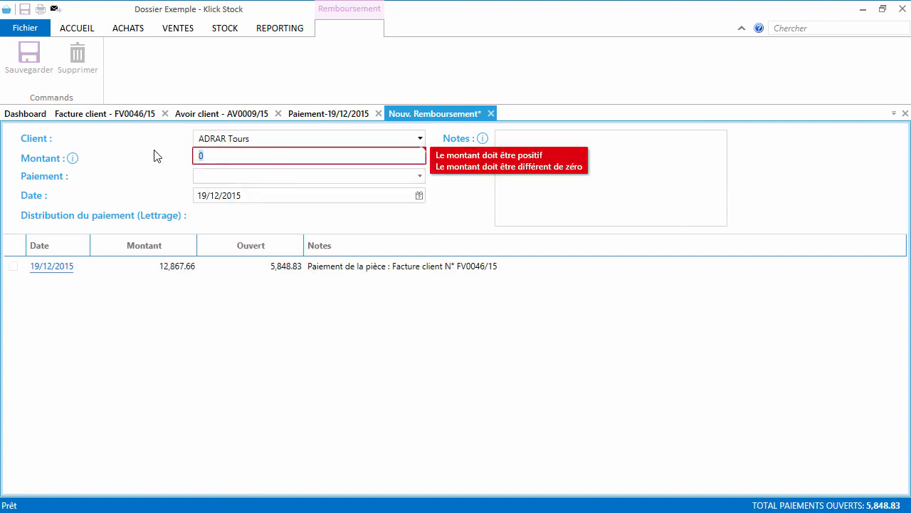
type("5848.83")
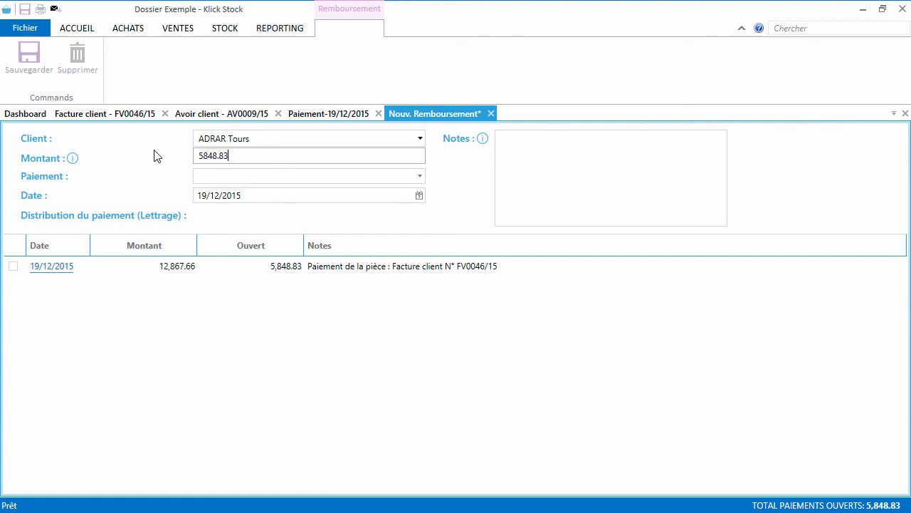
left_click(12, 267)
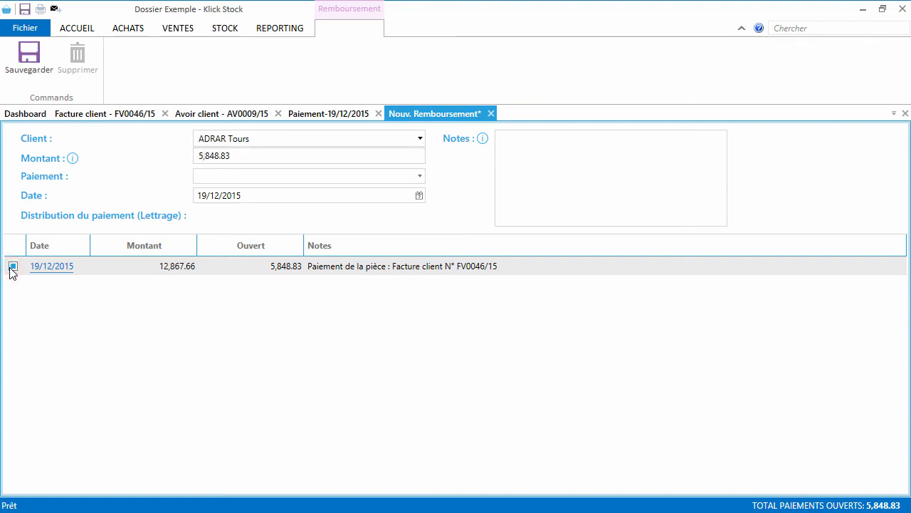
left_click(20, 68)
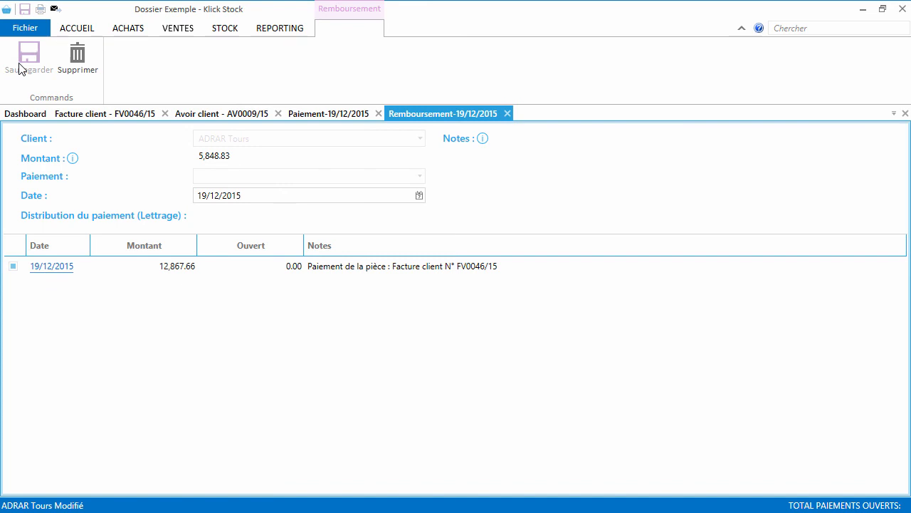
Step: Unlock the validated ADRAR Tours credit note for correction and delete it, confirming the deletion
left_click(196, 115)
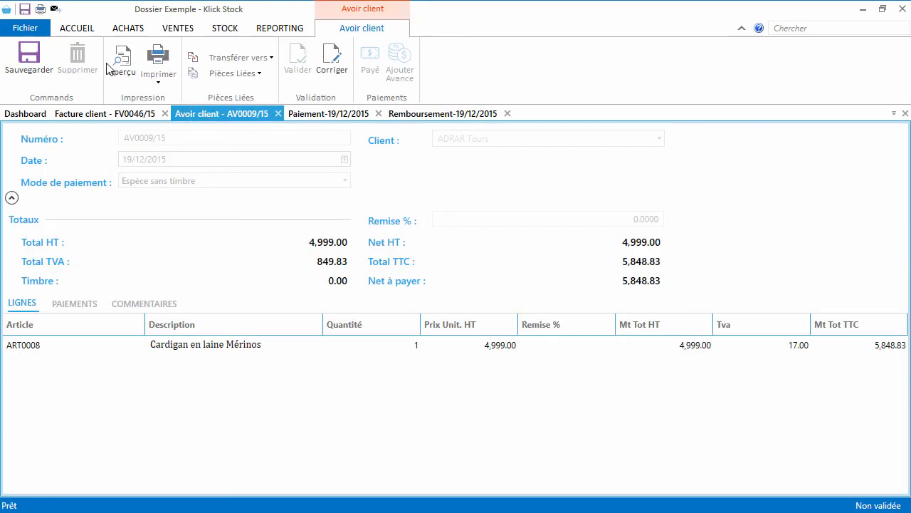
left_click(334, 70)
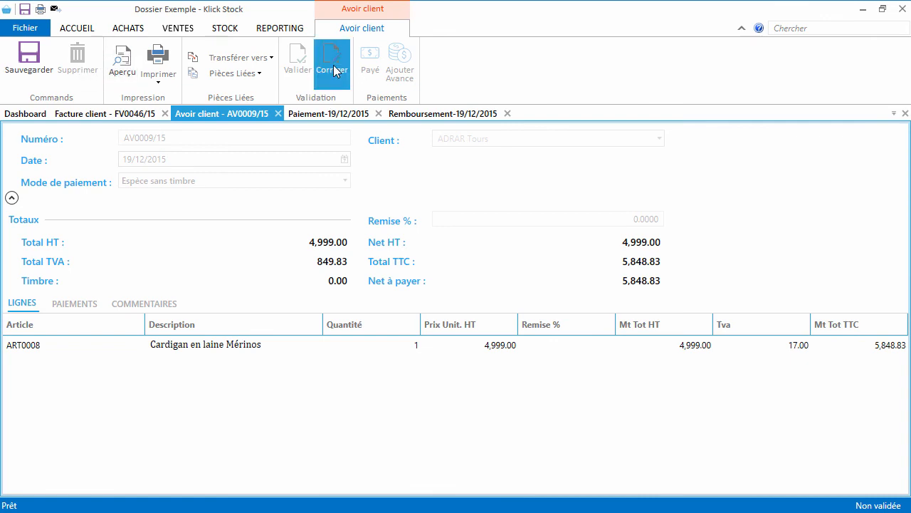
left_click(78, 60)
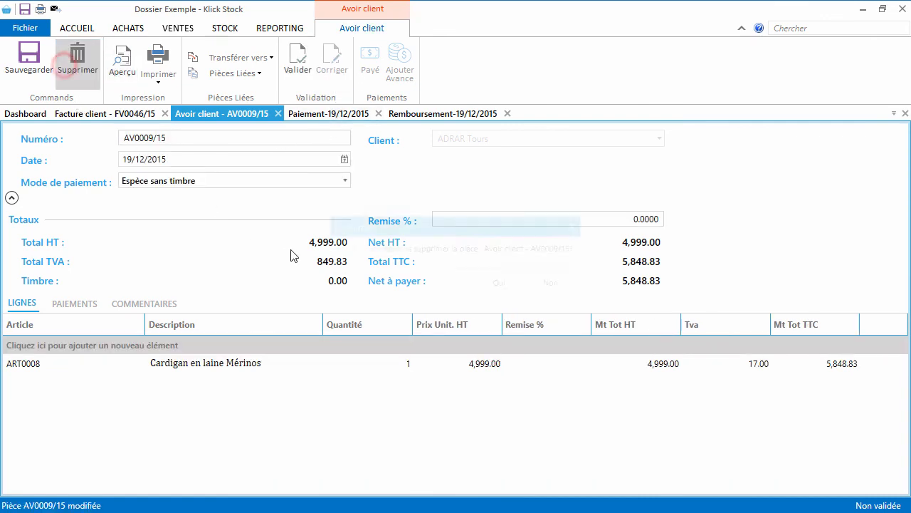
left_click(498, 284)
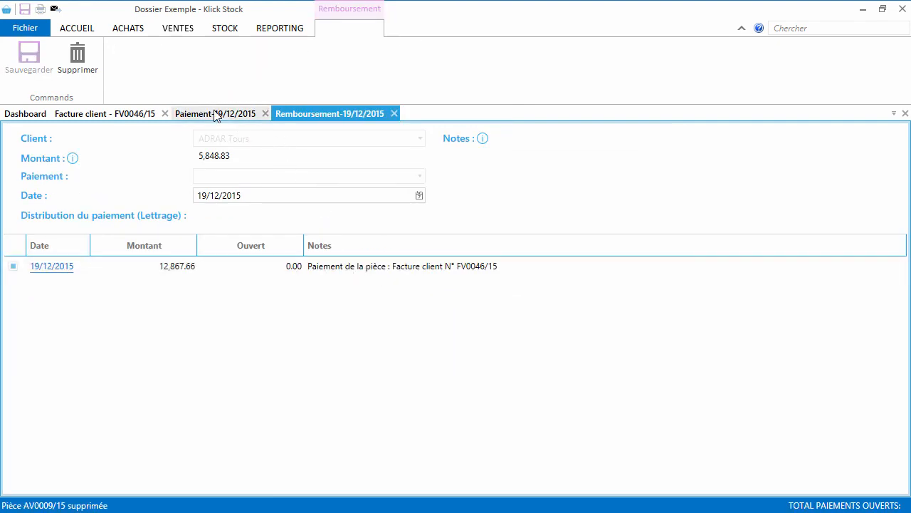
Step: Delete the 19/12/2015 refund and the 19/12/2015 payment of the ADRAR Tours invoice, confirming both deletions
left_click(213, 112)
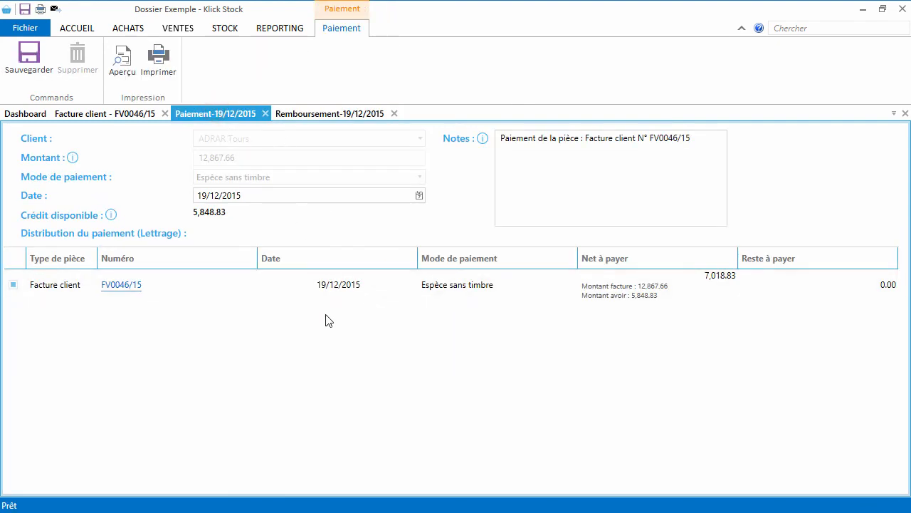
left_click(337, 114)
left_click(78, 62)
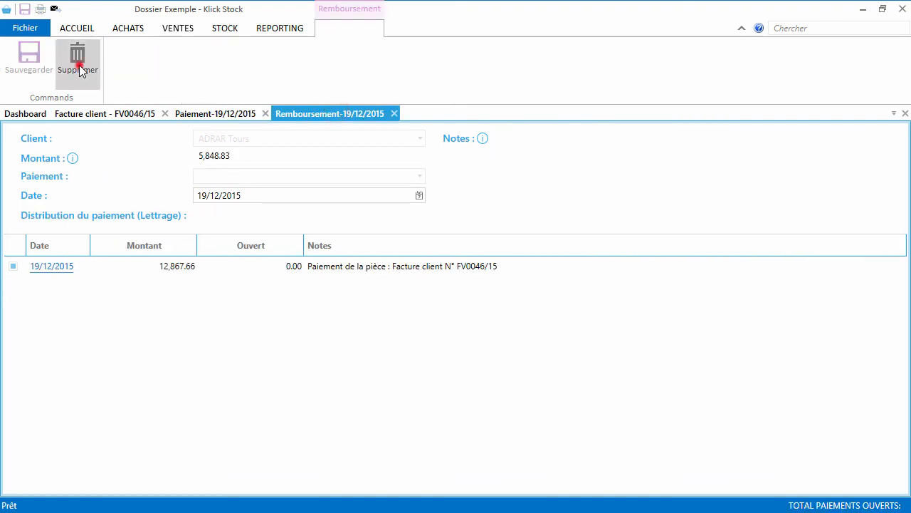
left_click(463, 286)
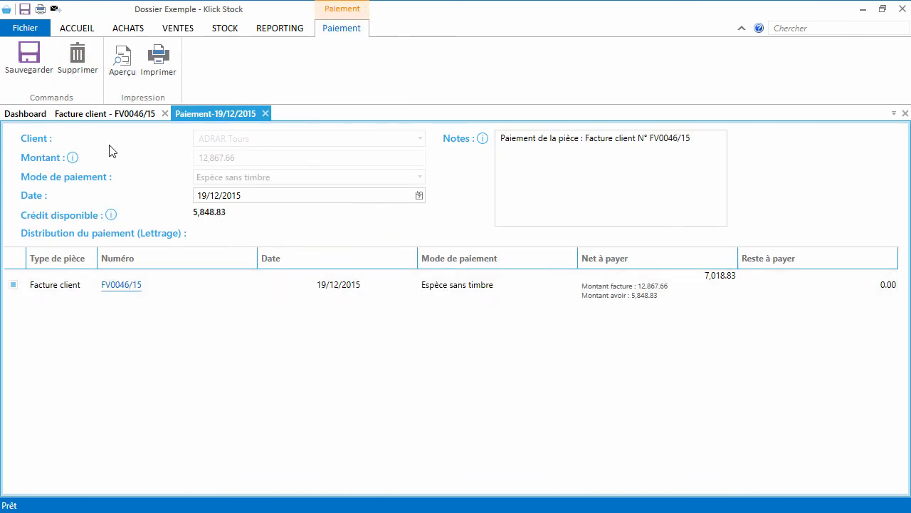
left_click(75, 74)
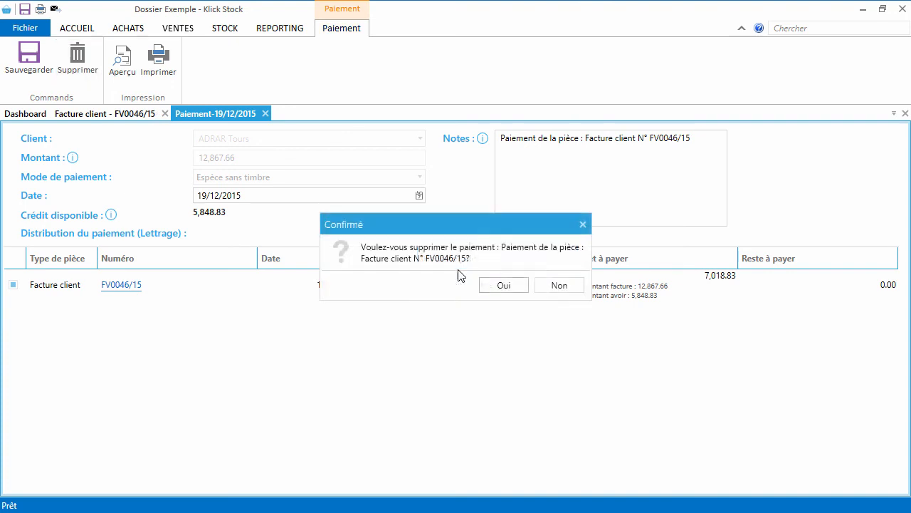
left_click(487, 288)
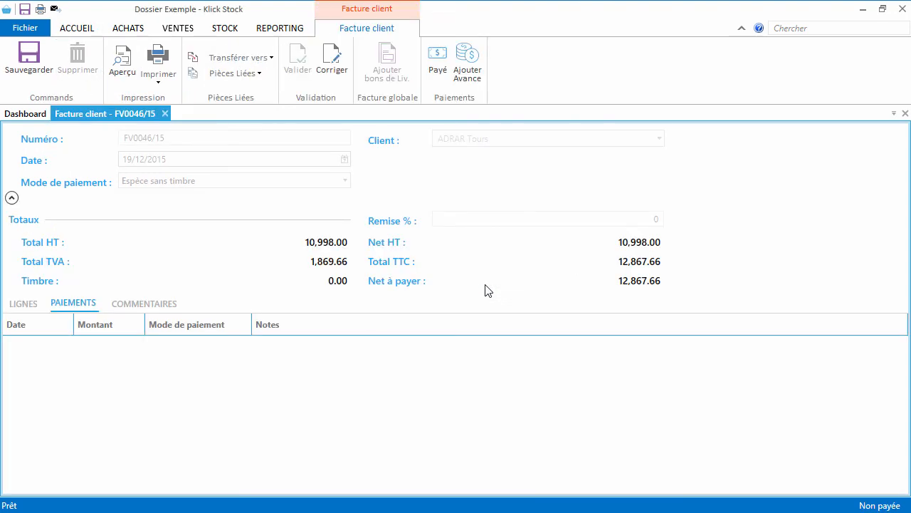
Step: Unlock the unpaid ADRAR Tours invoice for correction and delete it, confirming the deletion
left_click(331, 68)
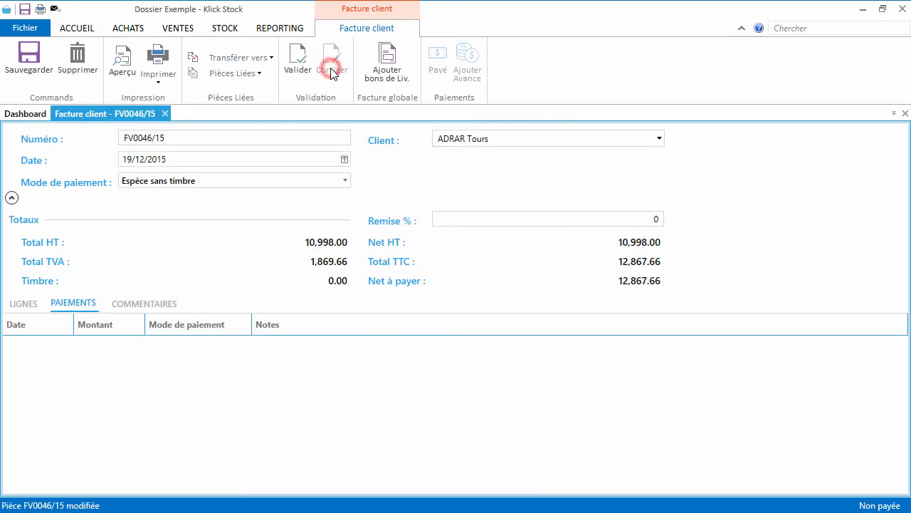
left_click(85, 84)
left_click(514, 289)
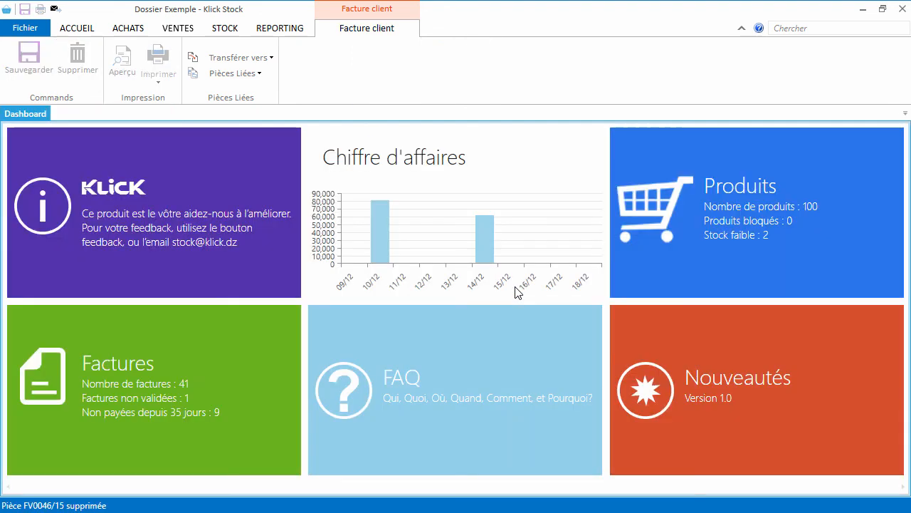